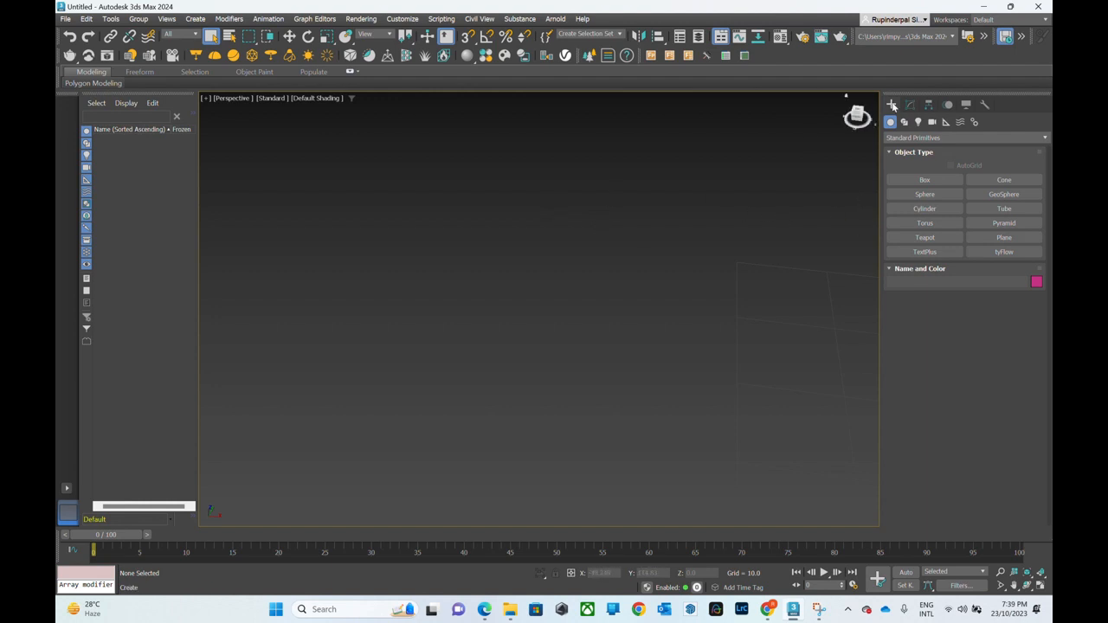
Create a standard plane about 24.3 units long and set its width to 18.
left_click(1003, 237)
left_click_drag(512, 245, 551, 395)
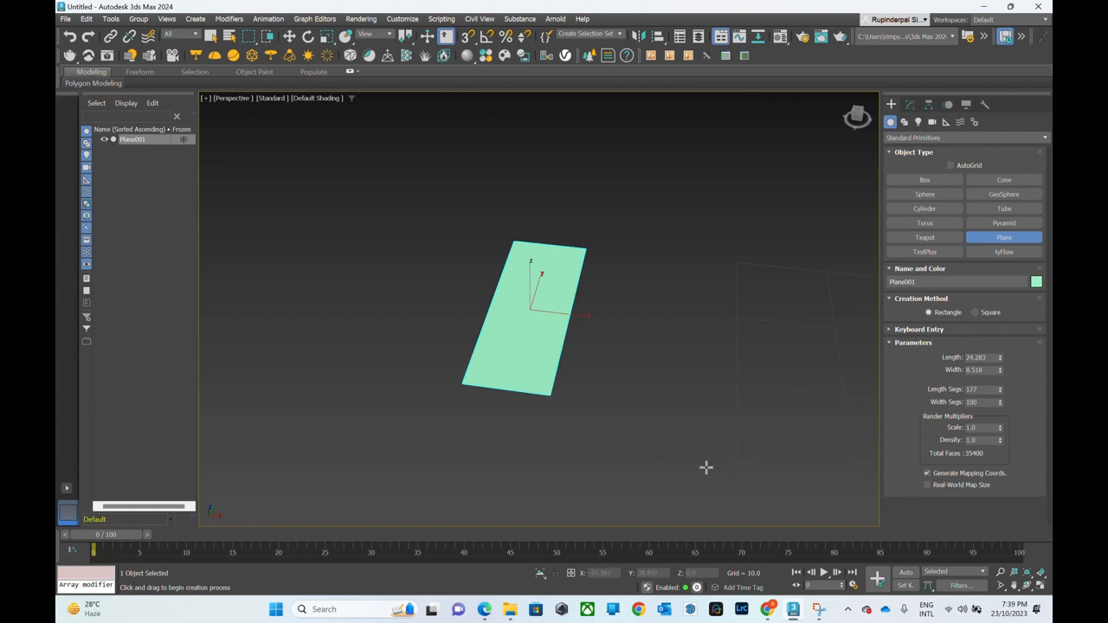
double_click(989, 371)
type("18")
key("Return")
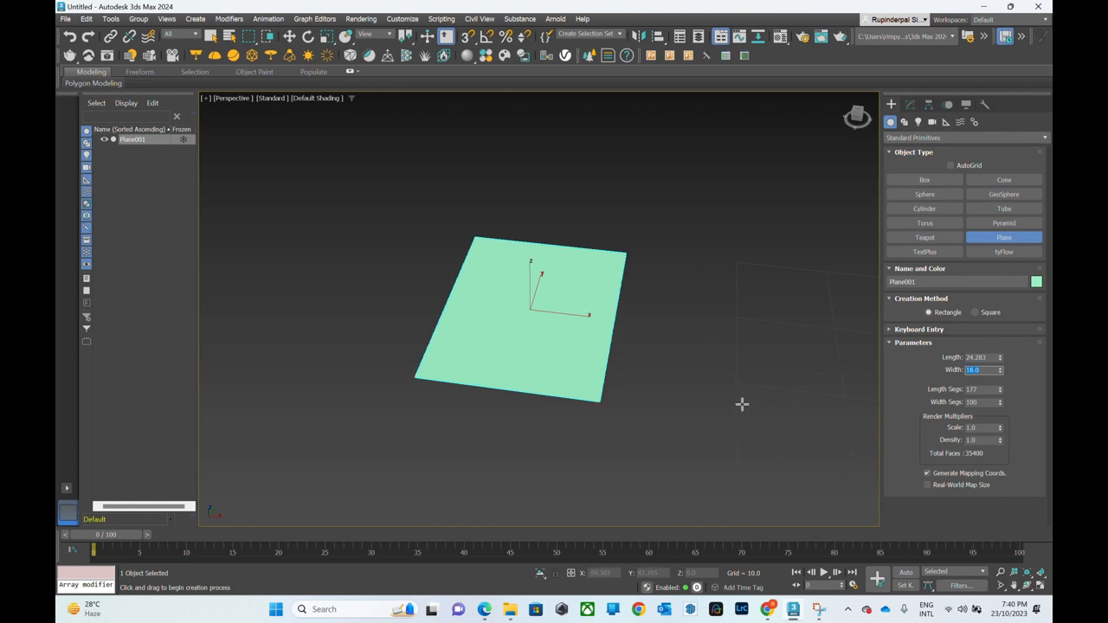
Examine the plane in the top, front, left and perspective views.
middle_click_drag(739, 403, 653, 378)
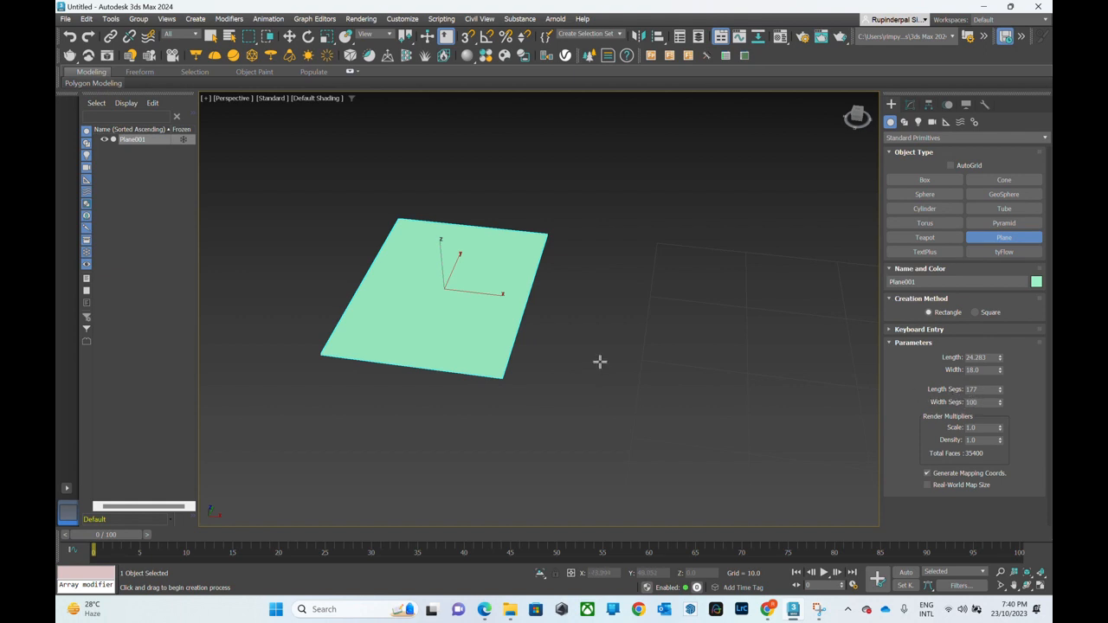
scroll(560, 366, "down", 3)
mouse_move(571, 361)
middle_mouse_down()
mouse_move(569, 351)
mouse_move(577, 374)
mouse_move(562, 347)
middle_mouse_up()
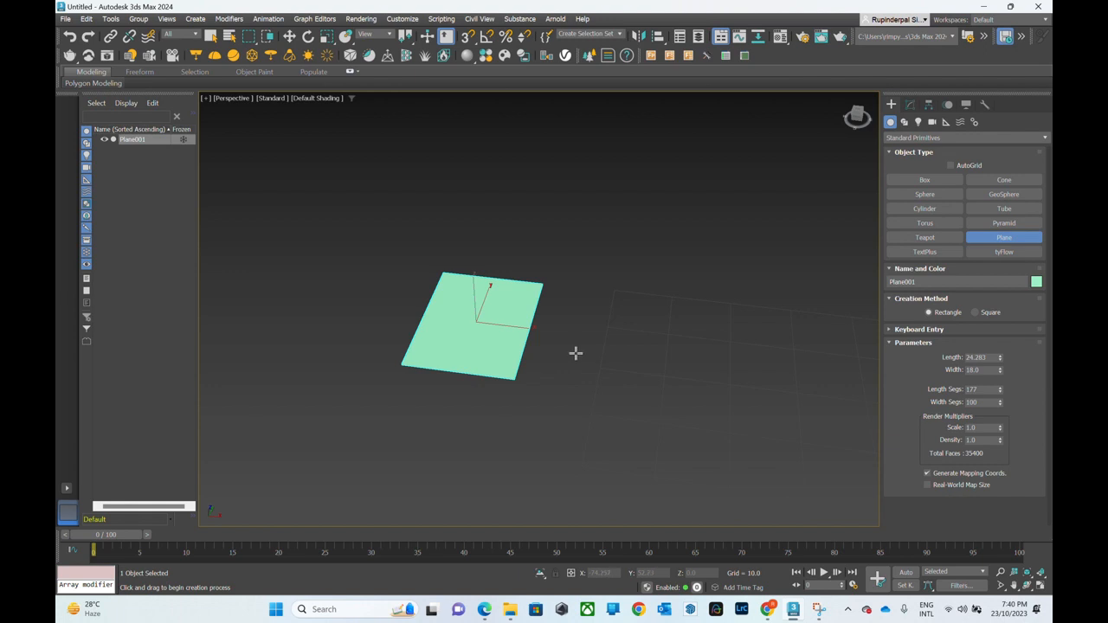
key("t")
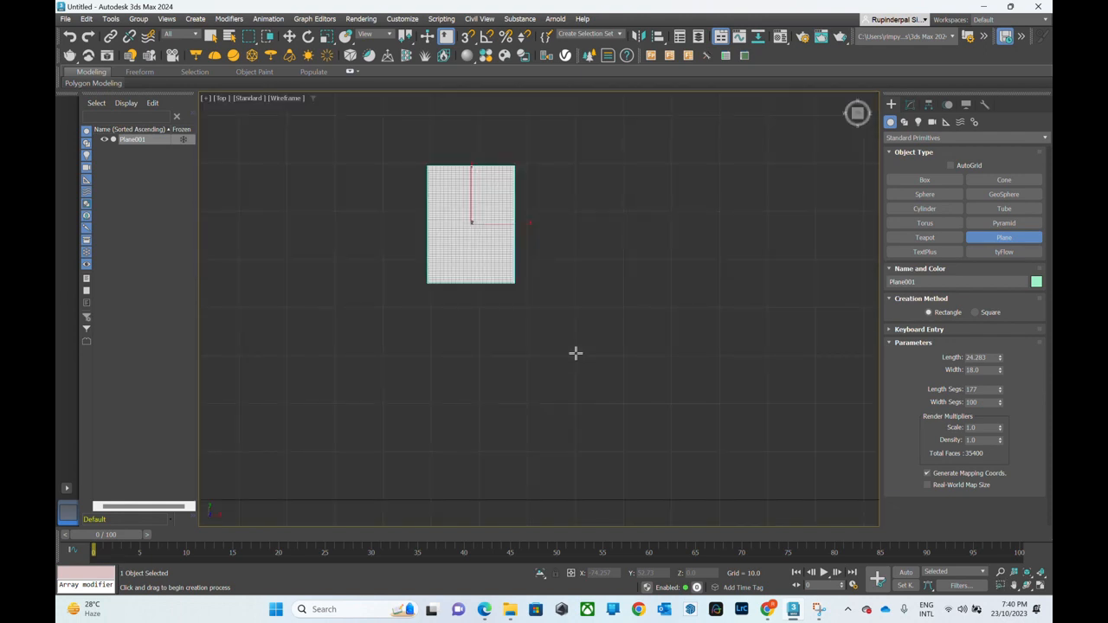
key("f")
key("l")
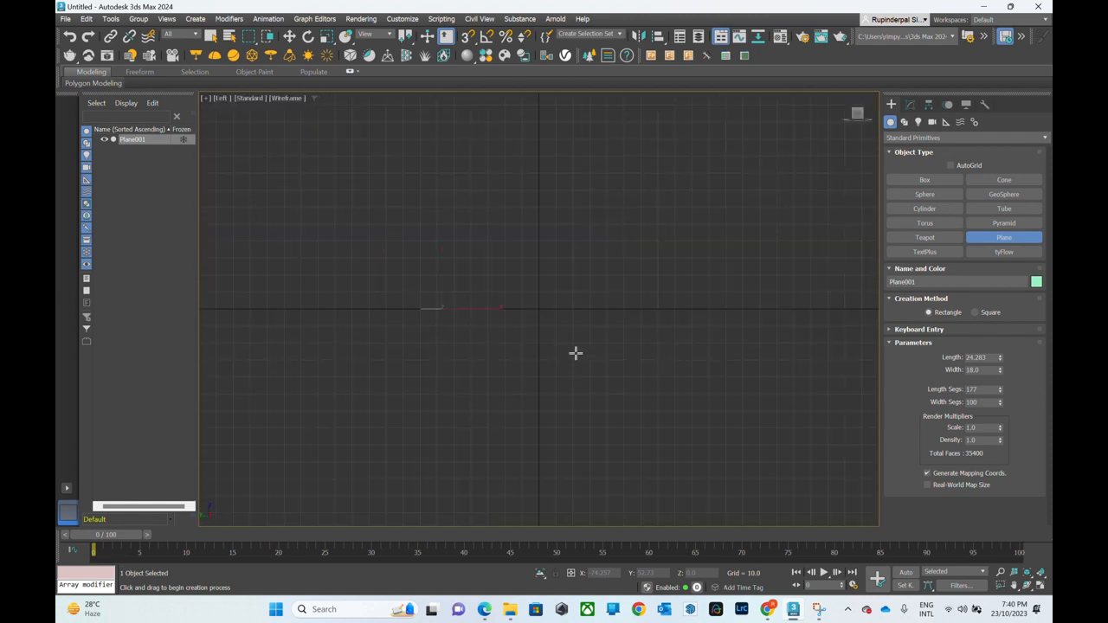
key("p")
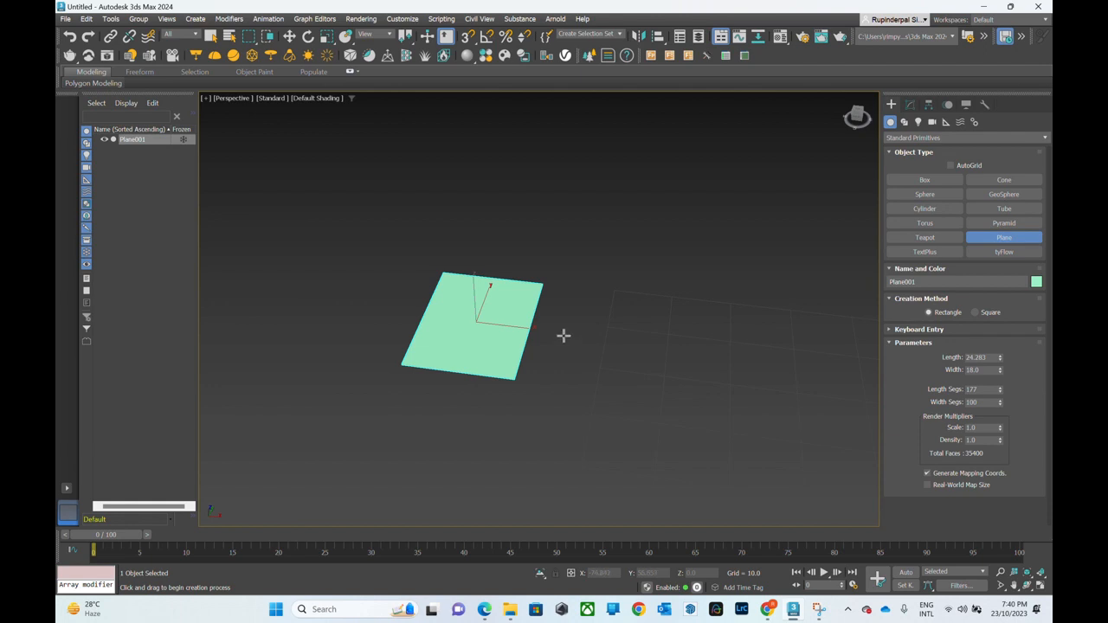
scroll(498, 335, "up", 3)
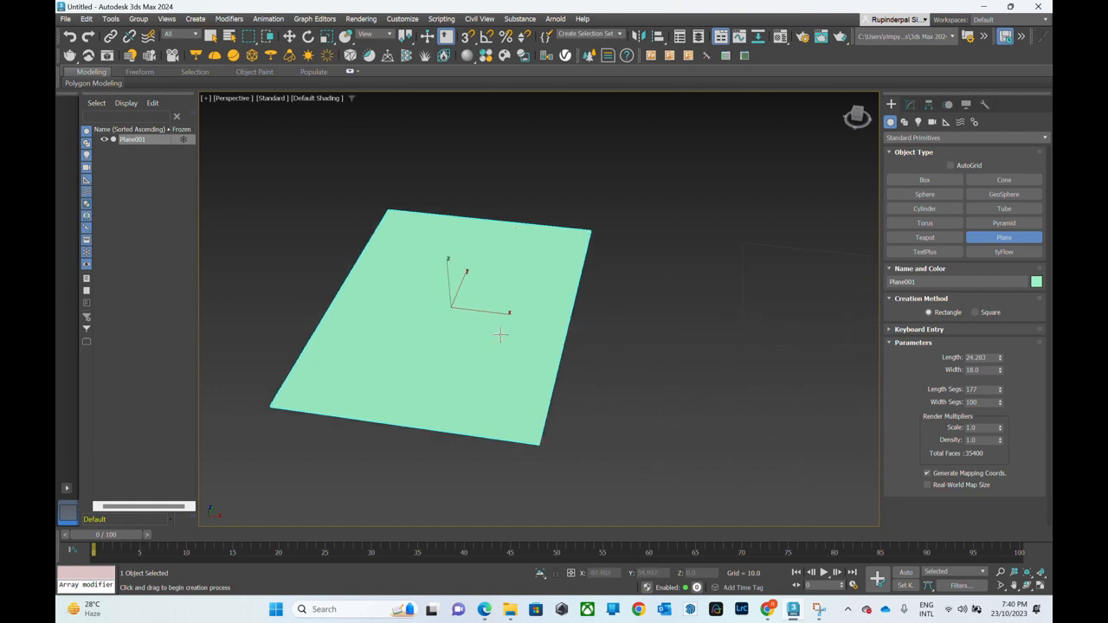
middle_click_drag(562, 344, 543, 364)
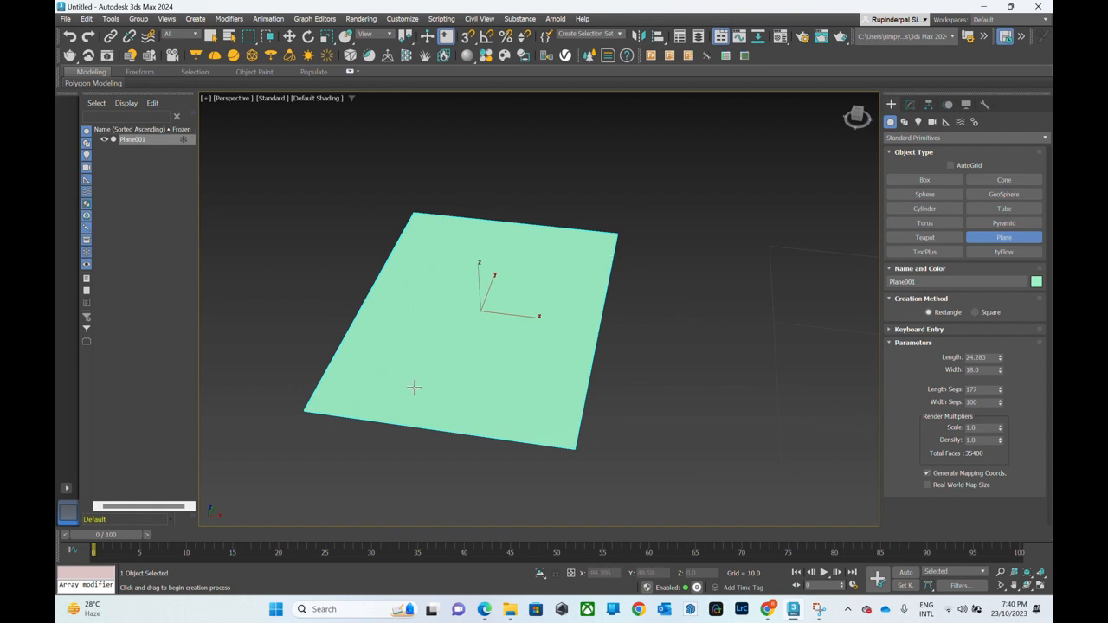
Switch to Chrome and browse Poliigon's free textures and models, including its asset search.
left_click(769, 615)
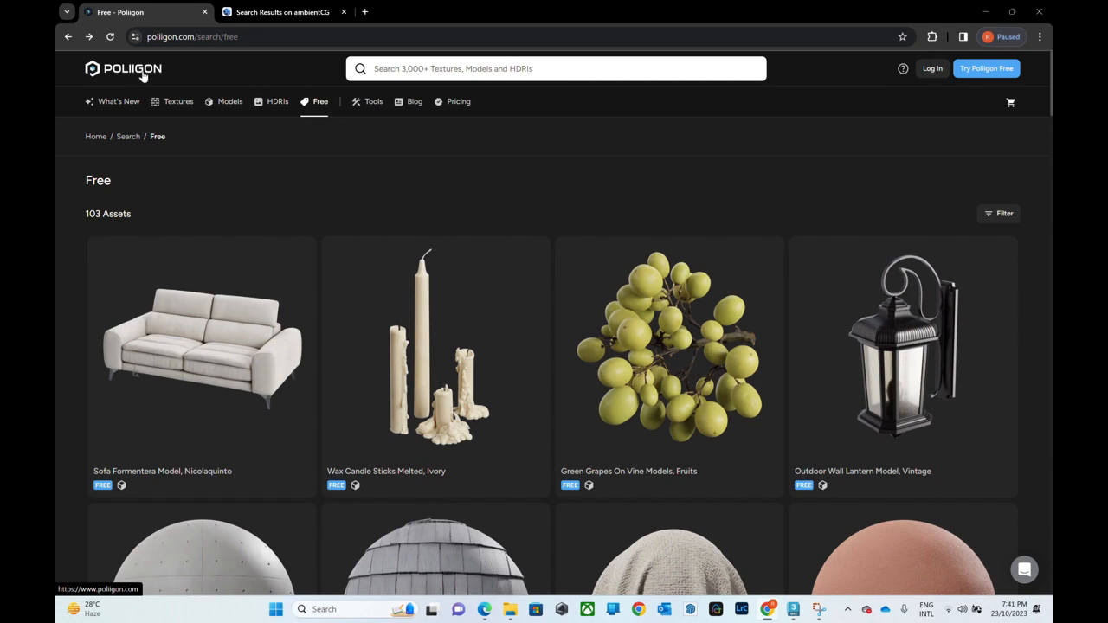
scroll(357, 173, "down", 1)
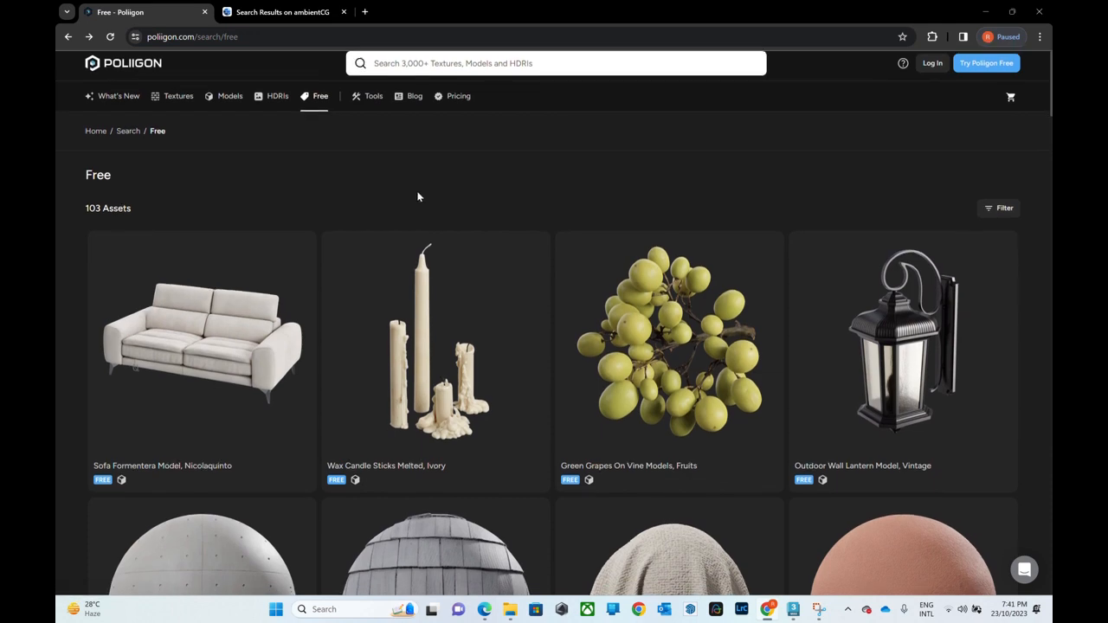
scroll(338, 182, "up", 1)
scroll(577, 286, "down", 4)
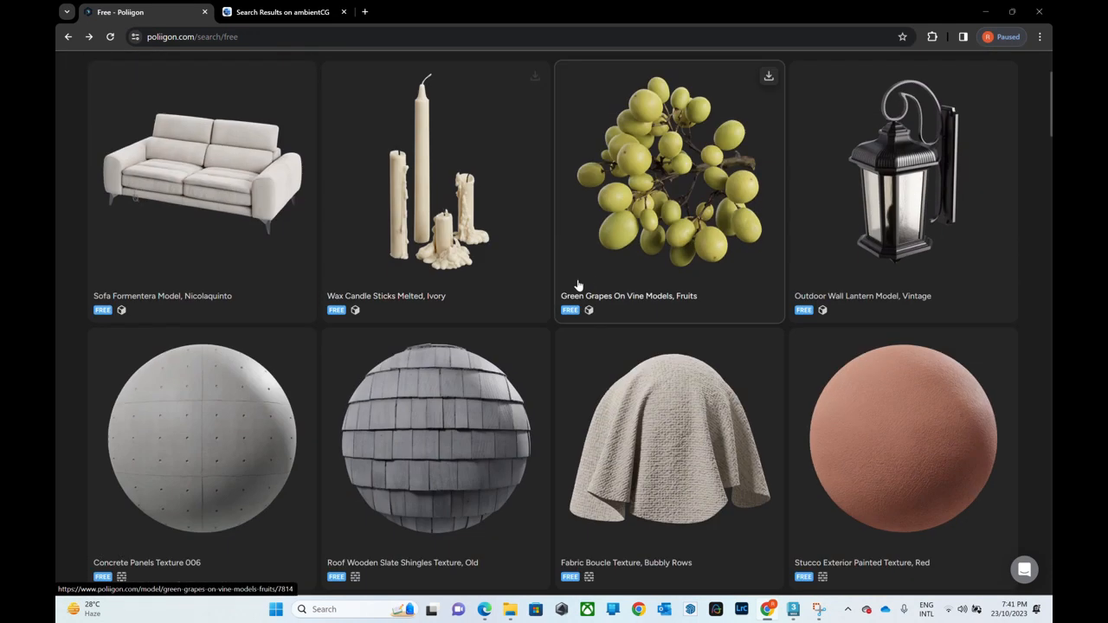
scroll(572, 287, "down", 6)
scroll(544, 292, "up", 9)
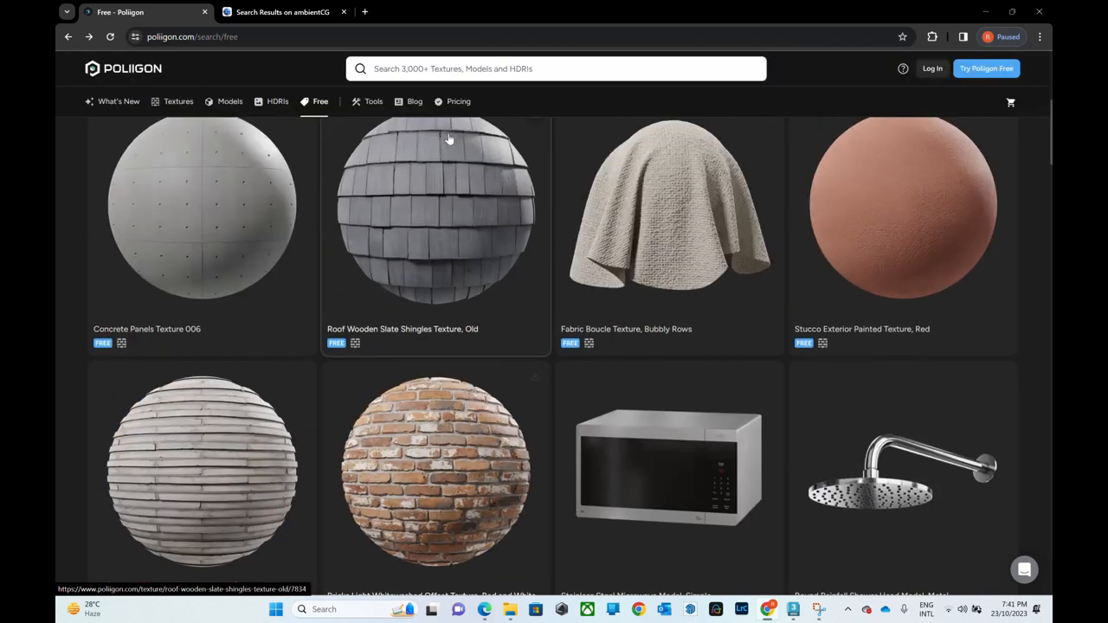
left_click(460, 74)
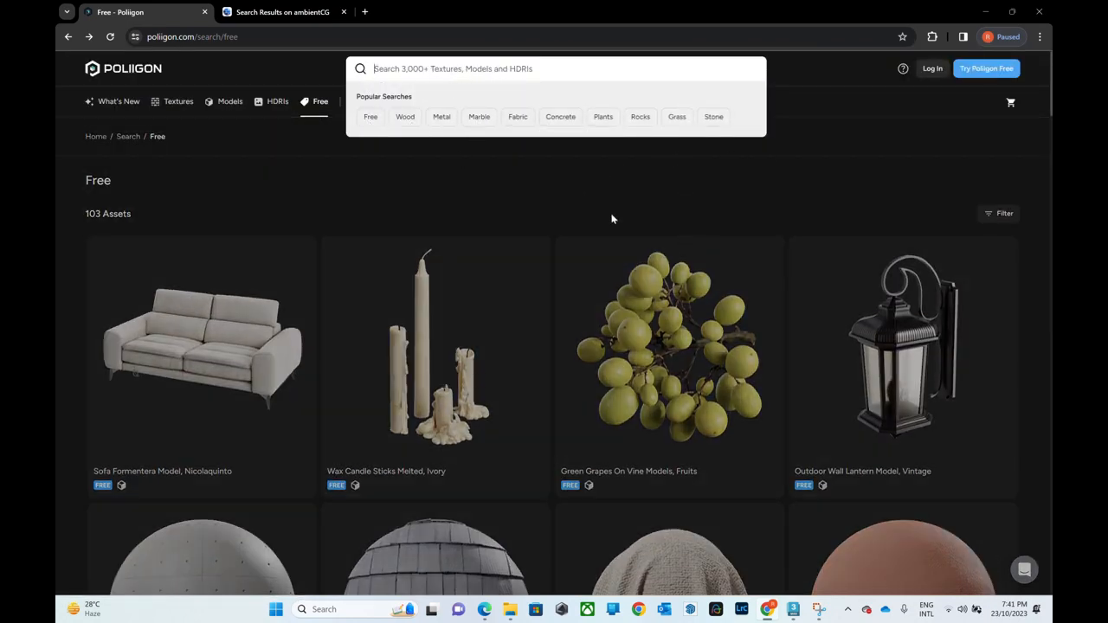
left_click(442, 185)
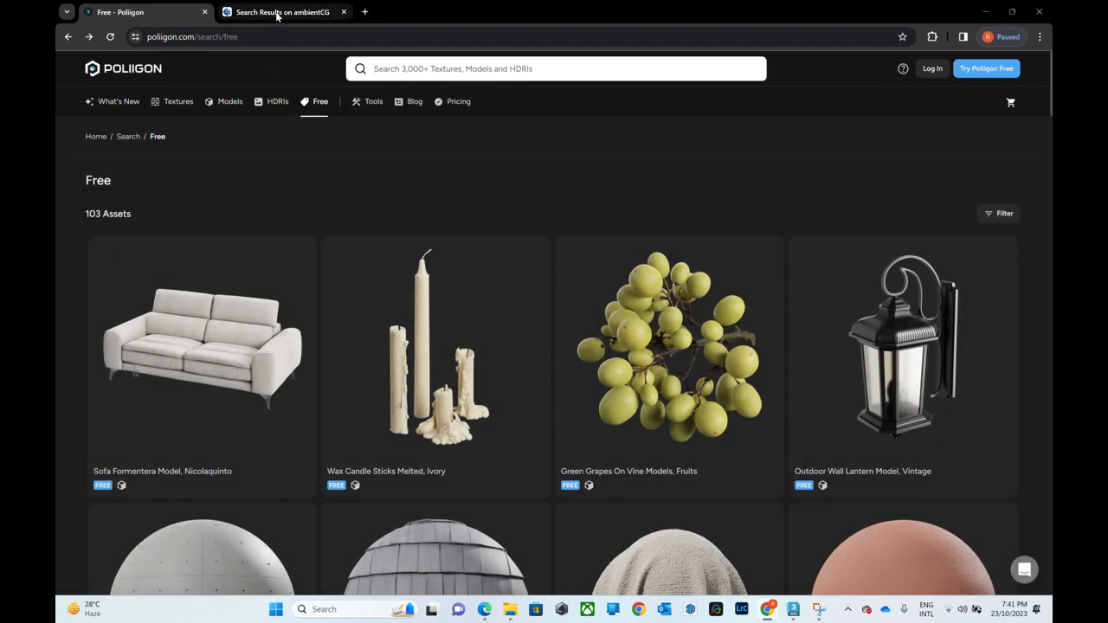
Browse the ambientCG site's 3D models and its PBR materials.
left_click(277, 13)
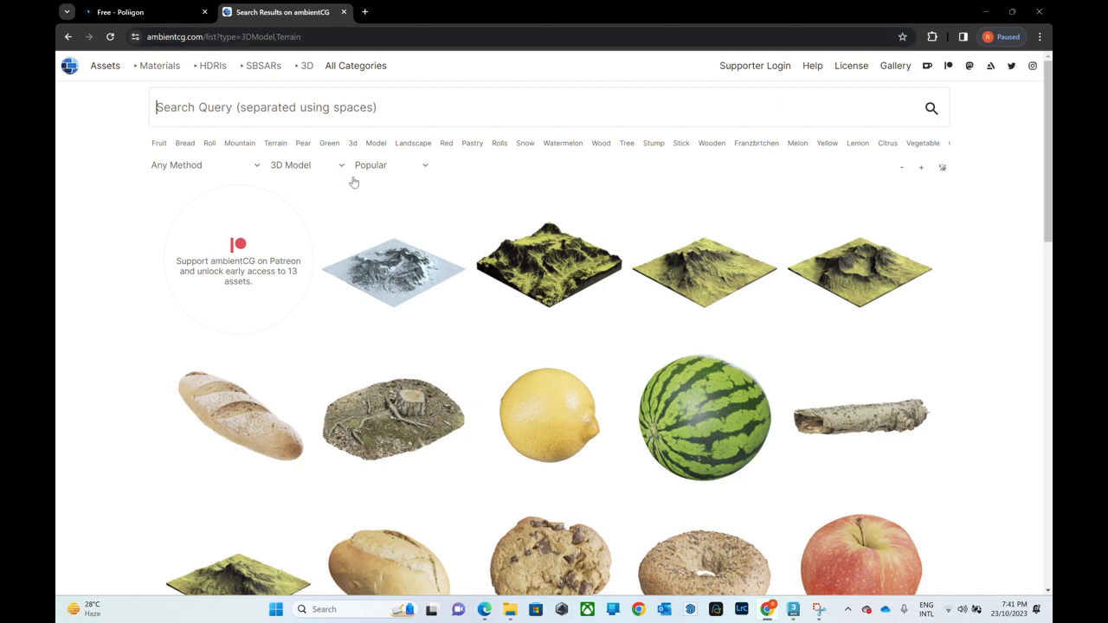
scroll(402, 223, "down", 2)
scroll(403, 221, "up", 2)
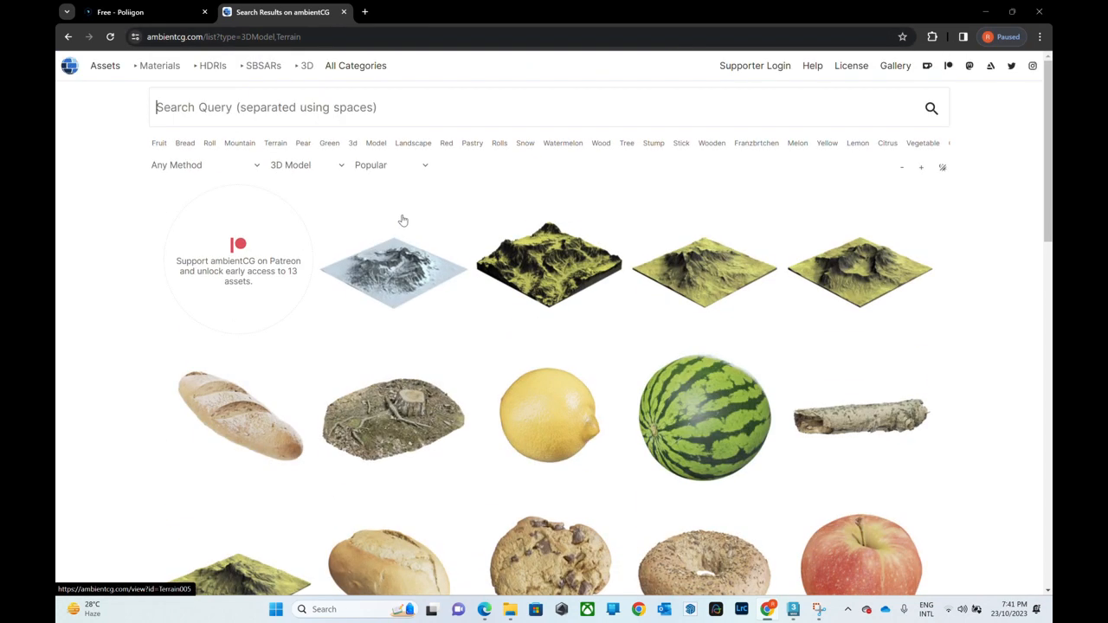
scroll(587, 214, "down", 4)
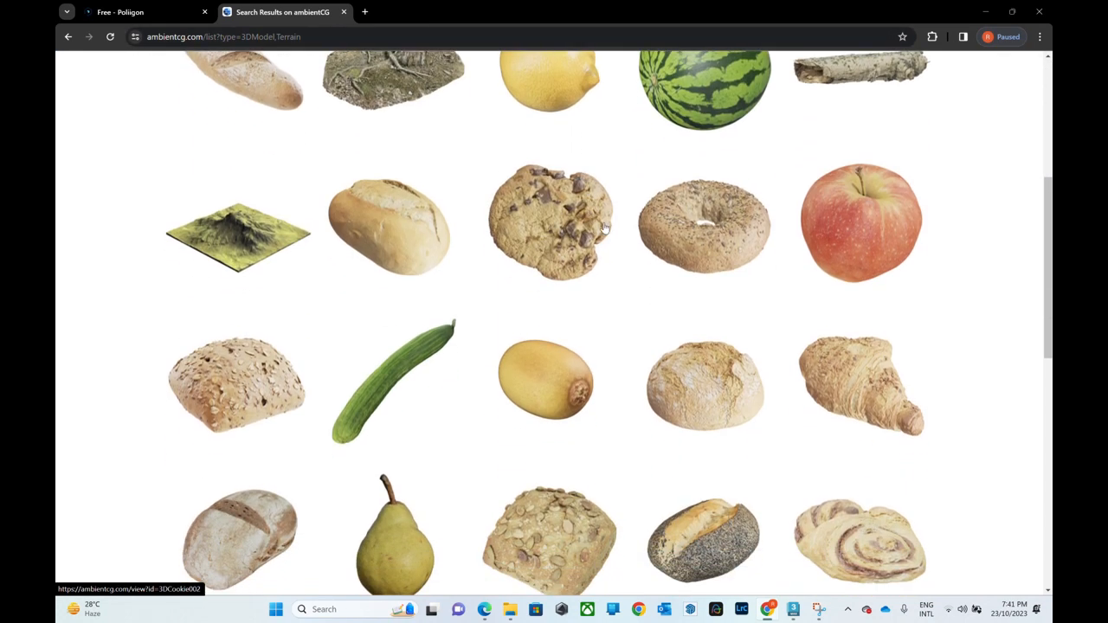
scroll(586, 218, "up", 4)
left_click(177, 72)
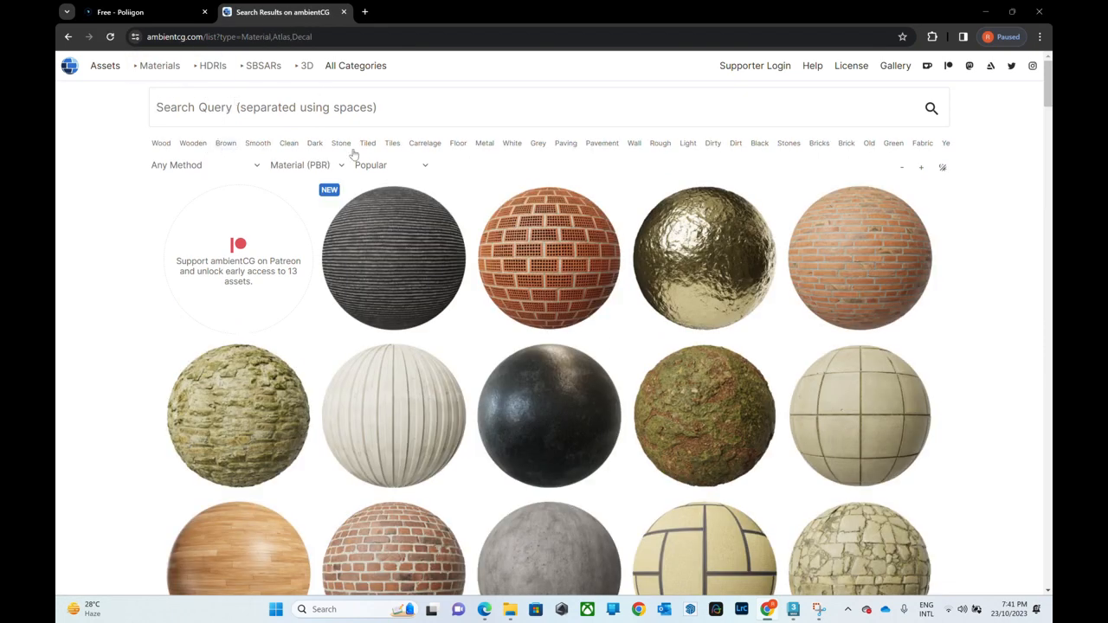
mouse_move(609, 335)
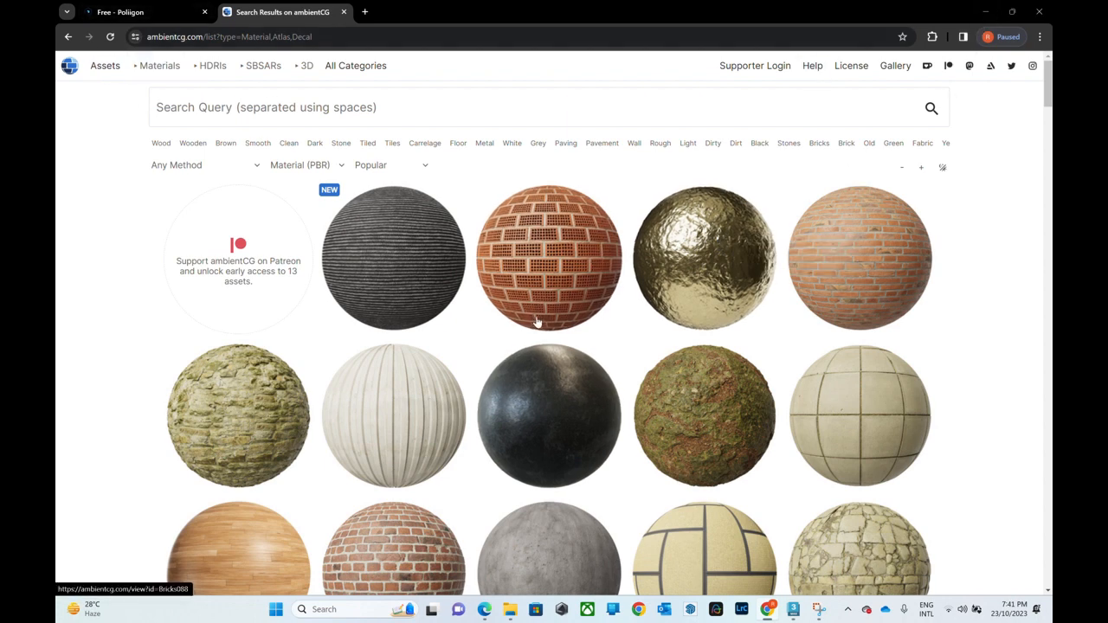
mouse_move(536, 322)
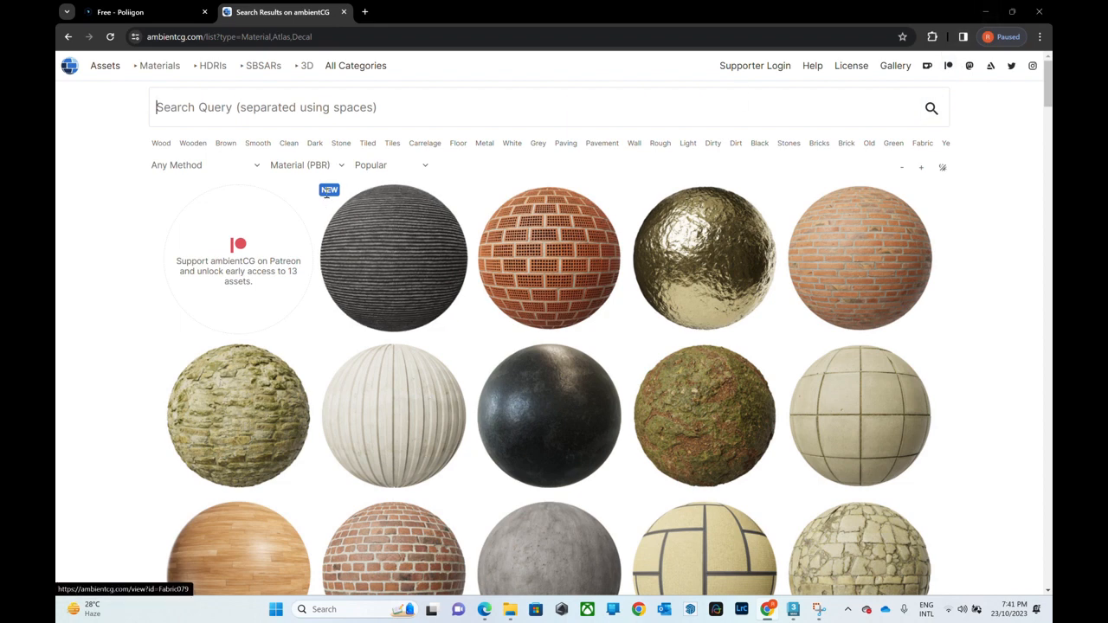
Switch to File Explorer to check the downloaded Road007_2K-JPG folder in Downloads, and return to 3ds Max.
left_click(986, 12)
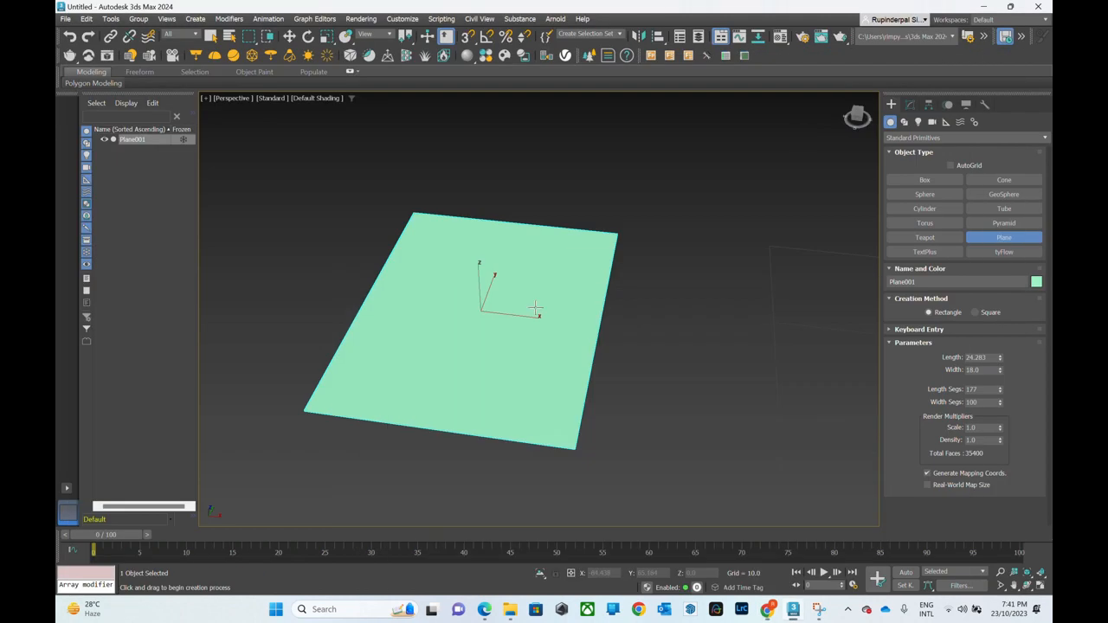
left_click(510, 609)
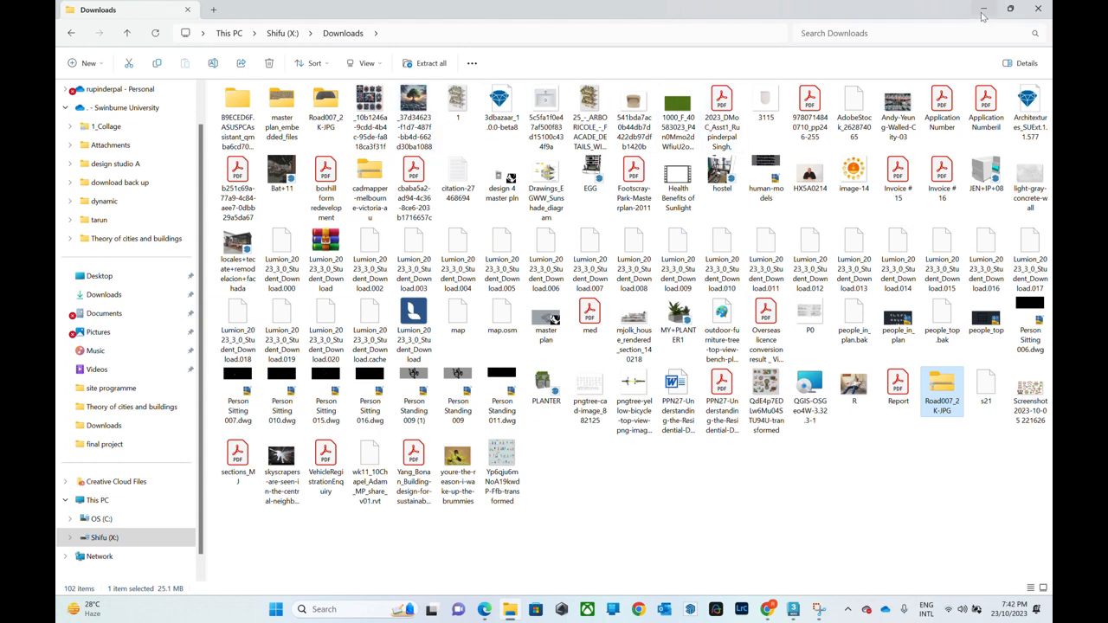
left_click(793, 609)
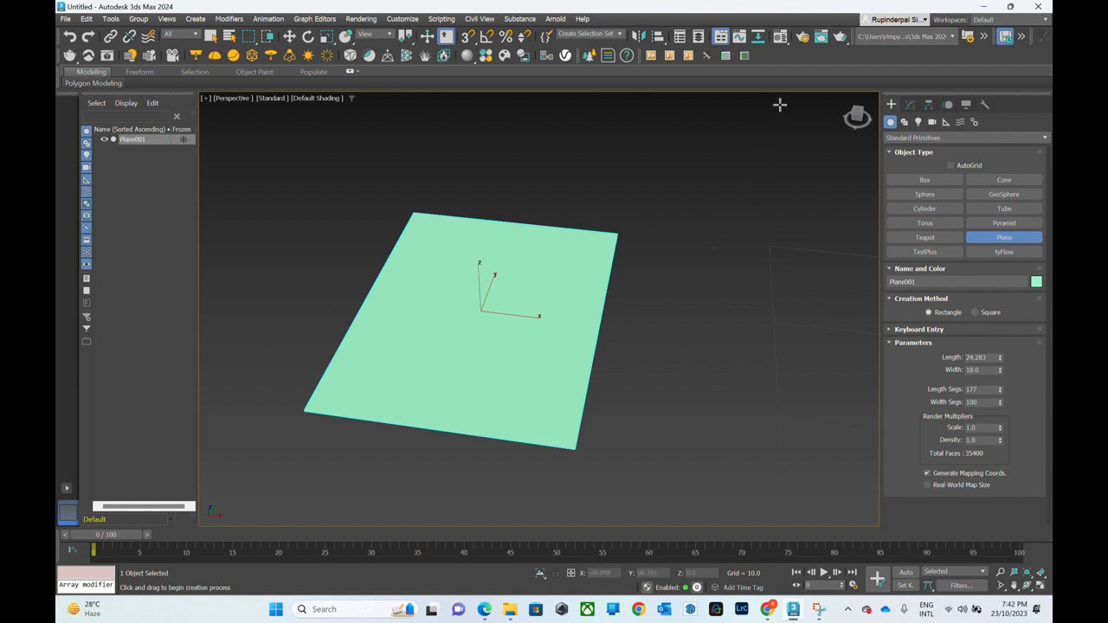
Open the Material Editor, load the Road007_2K-JPG folder from Downloads into the PBR Importer and close the importer.
left_click(780, 36)
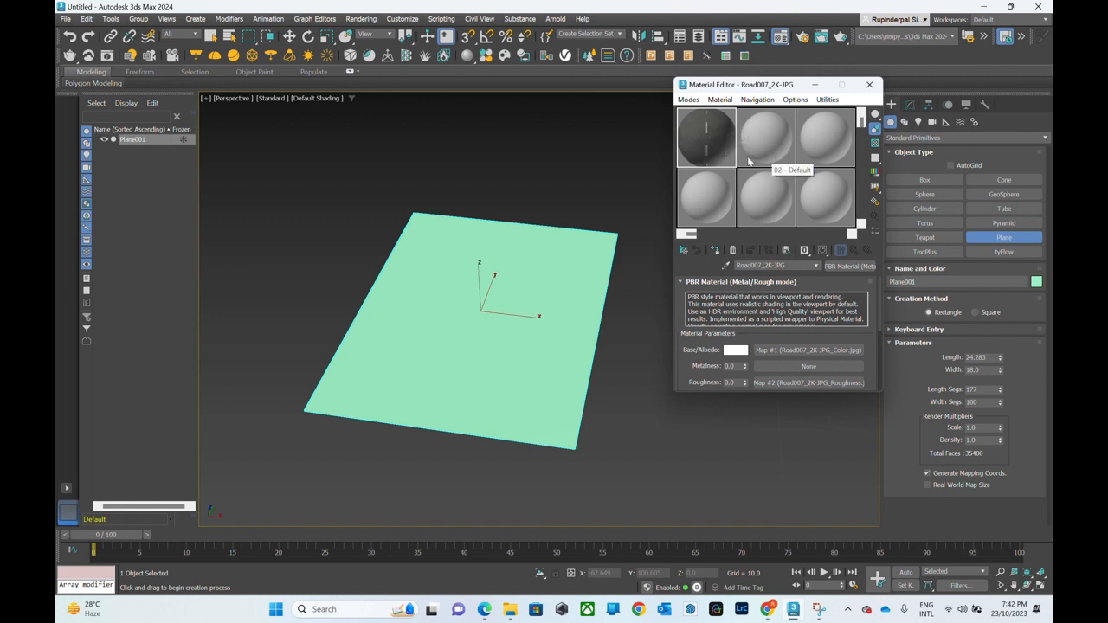
left_click(828, 100)
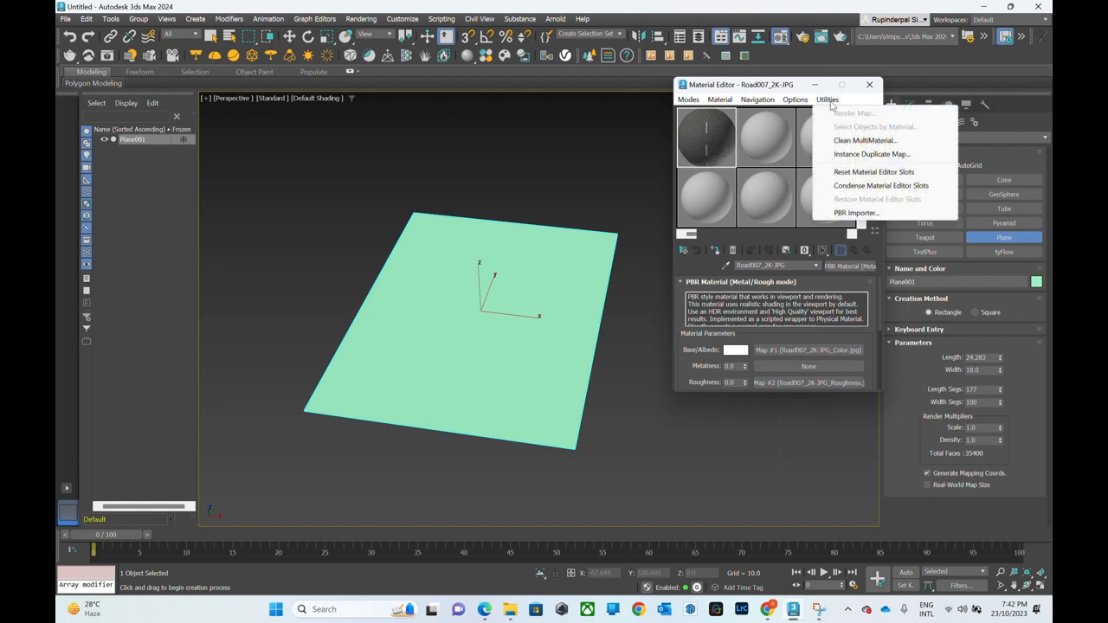
left_click(857, 214)
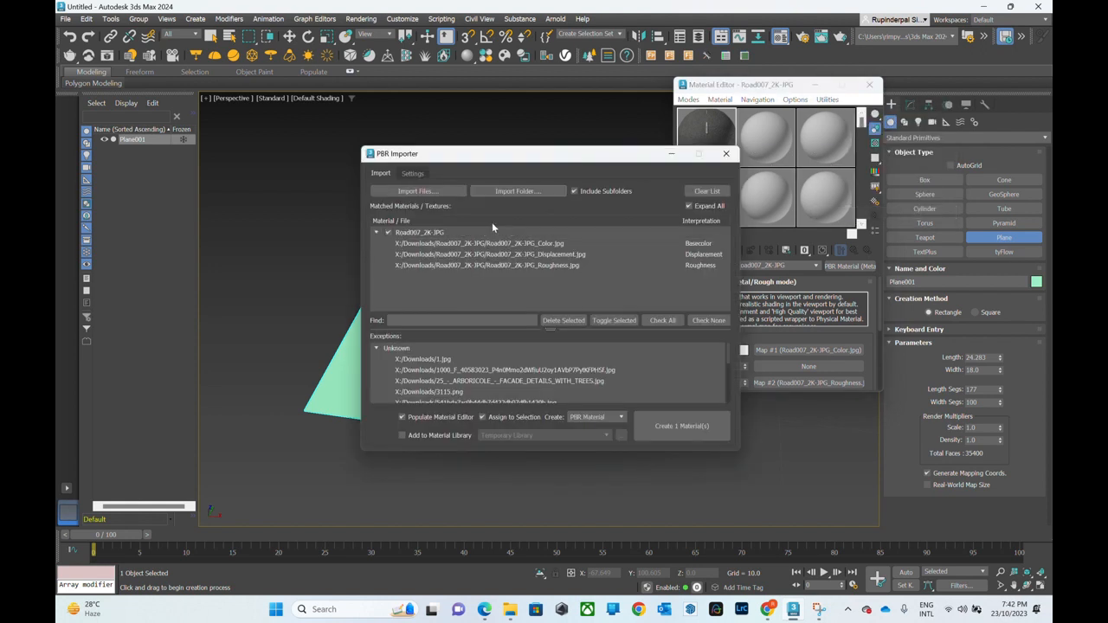
left_click(513, 192)
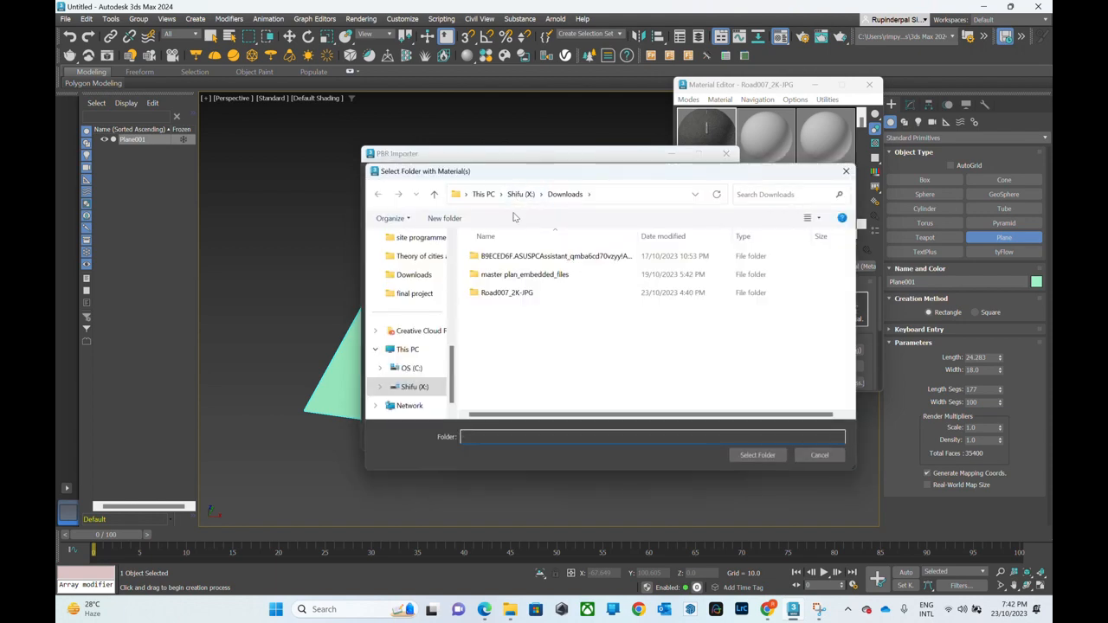
left_click_drag(547, 153, 446, 134)
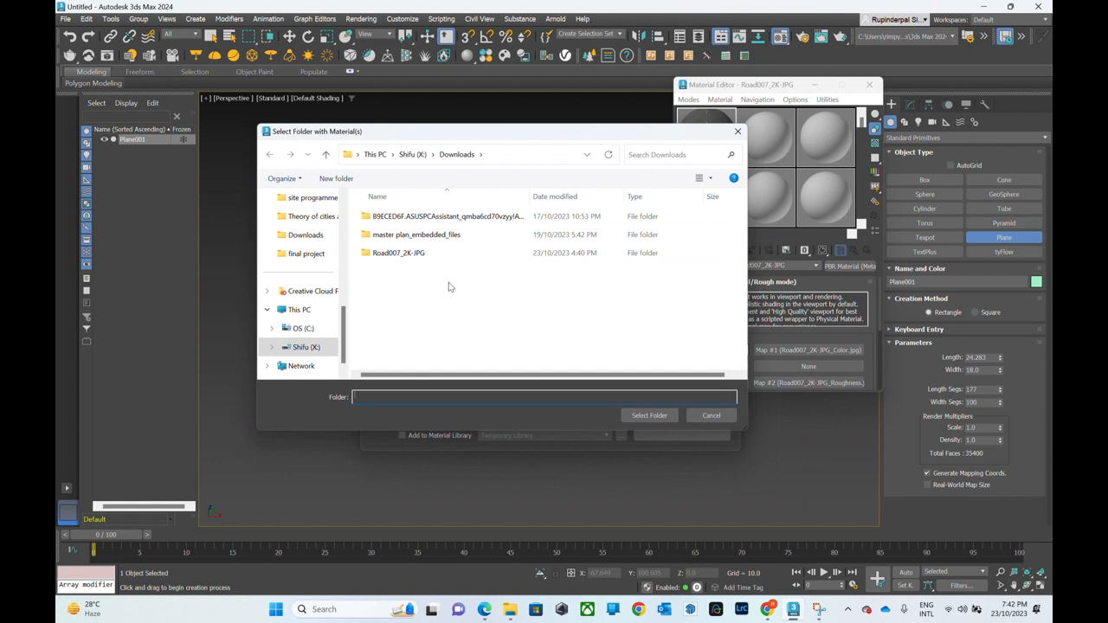
left_click(400, 257)
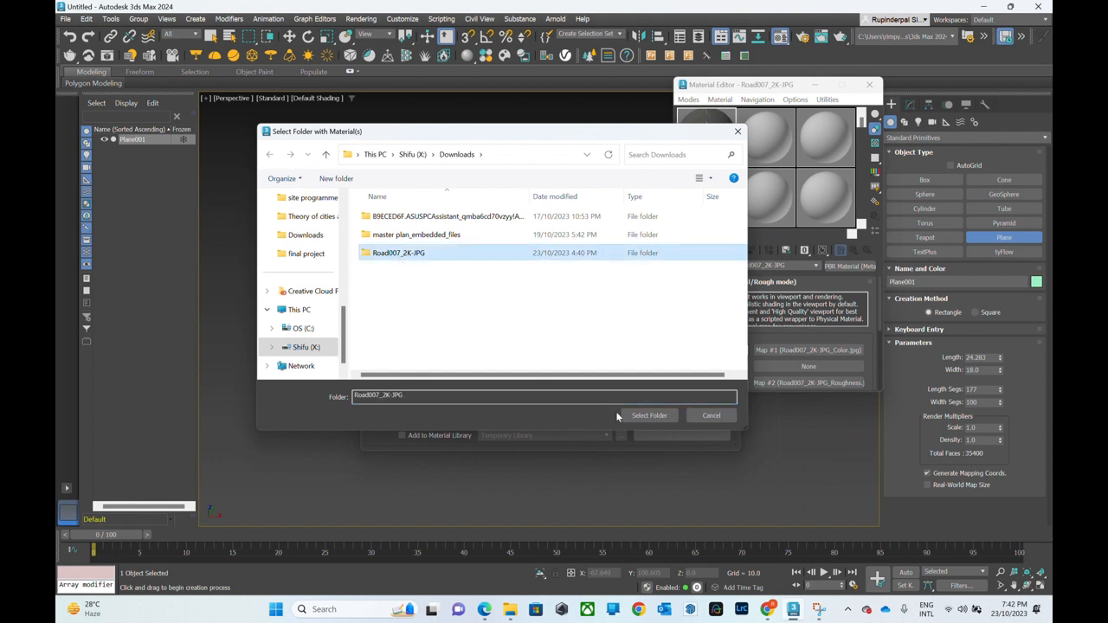
left_click(655, 415)
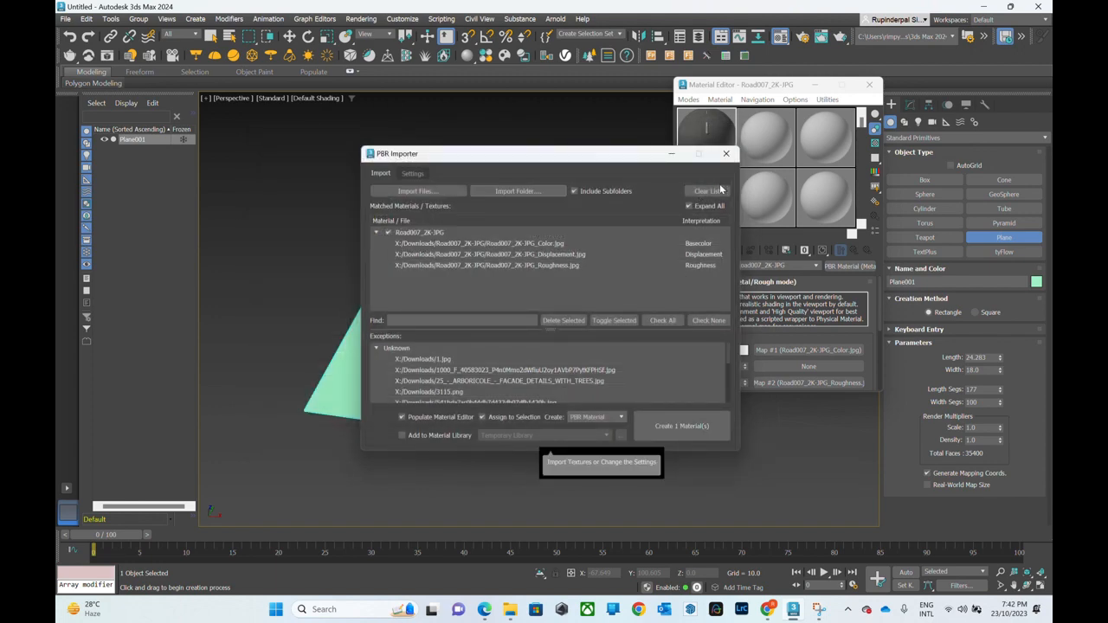
left_click(727, 153)
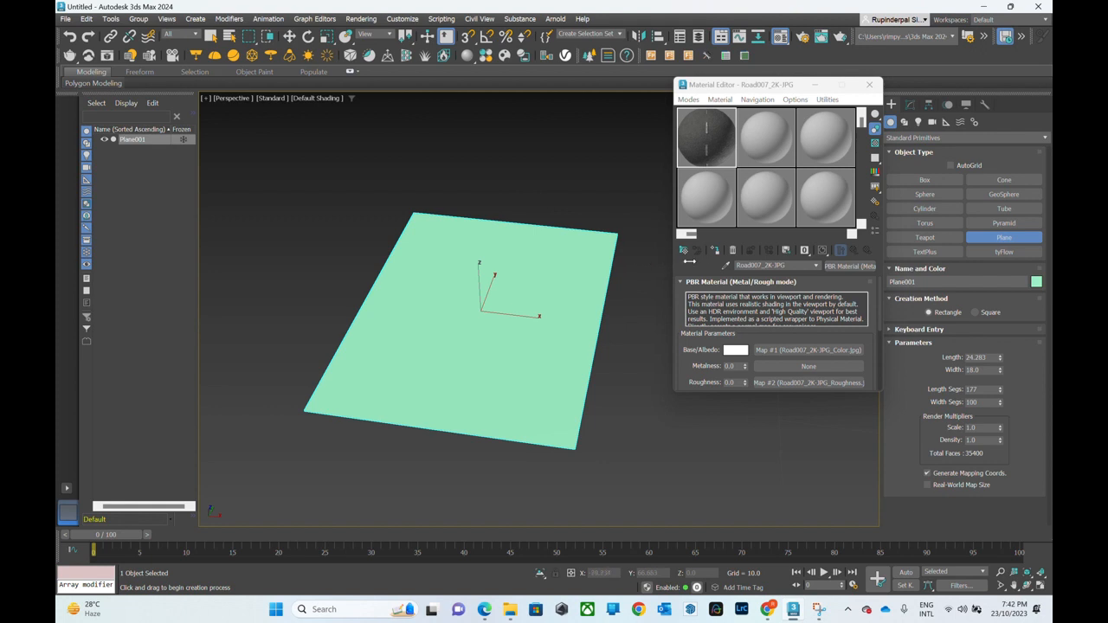
Assign the Road007_2K-JPG material to the plane.
left_click(714, 252)
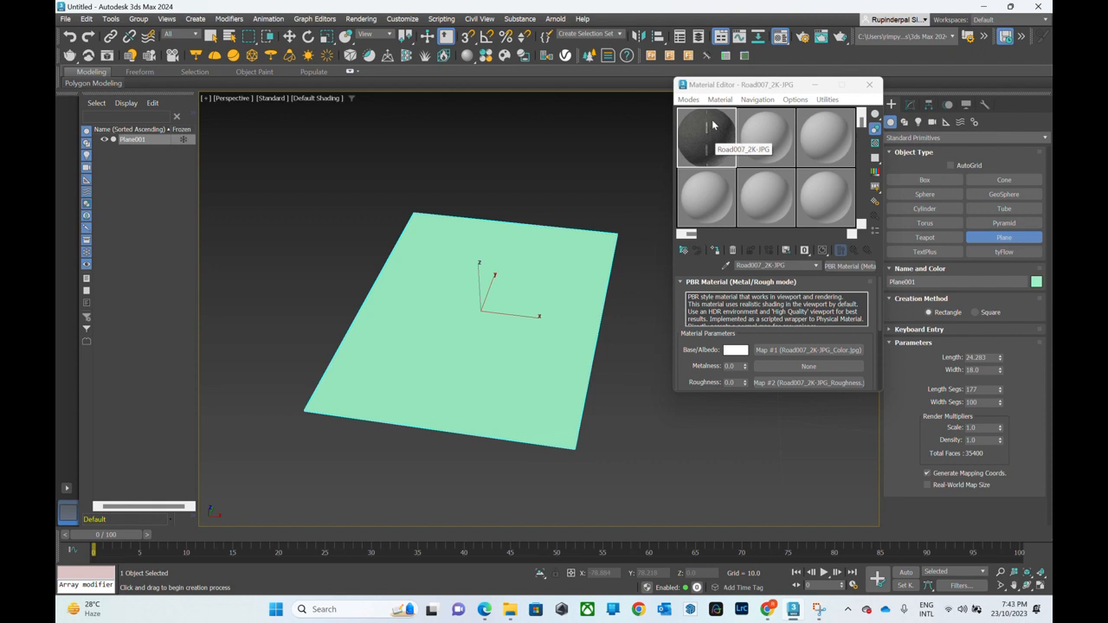
left_click_drag(712, 126, 515, 275)
scroll(468, 349, "down", 3)
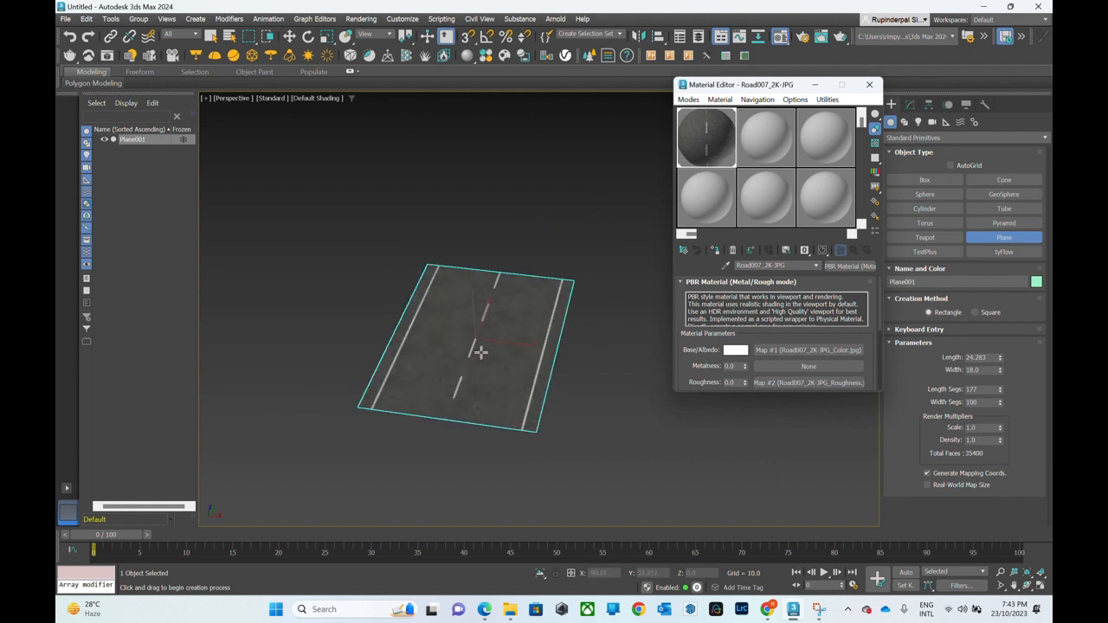
scroll(479, 362, "up", 2)
middle_click_drag(477, 372, 492, 389, "alt")
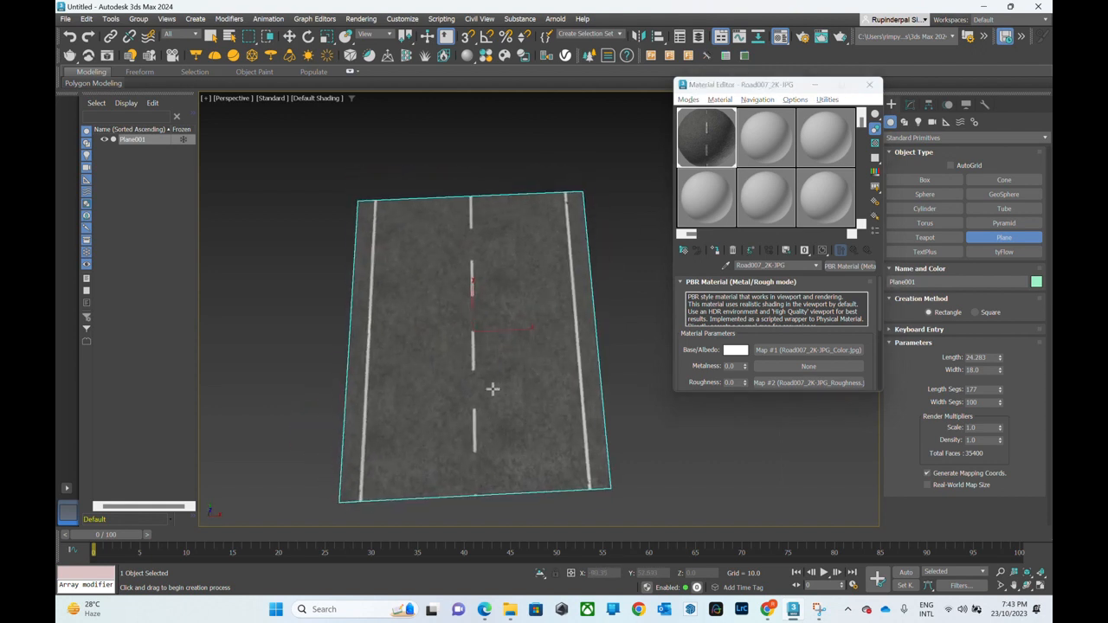
Close the Material Editor and inspect the road texture on the plane.
middle_click_drag(572, 381, 564, 376, "alt")
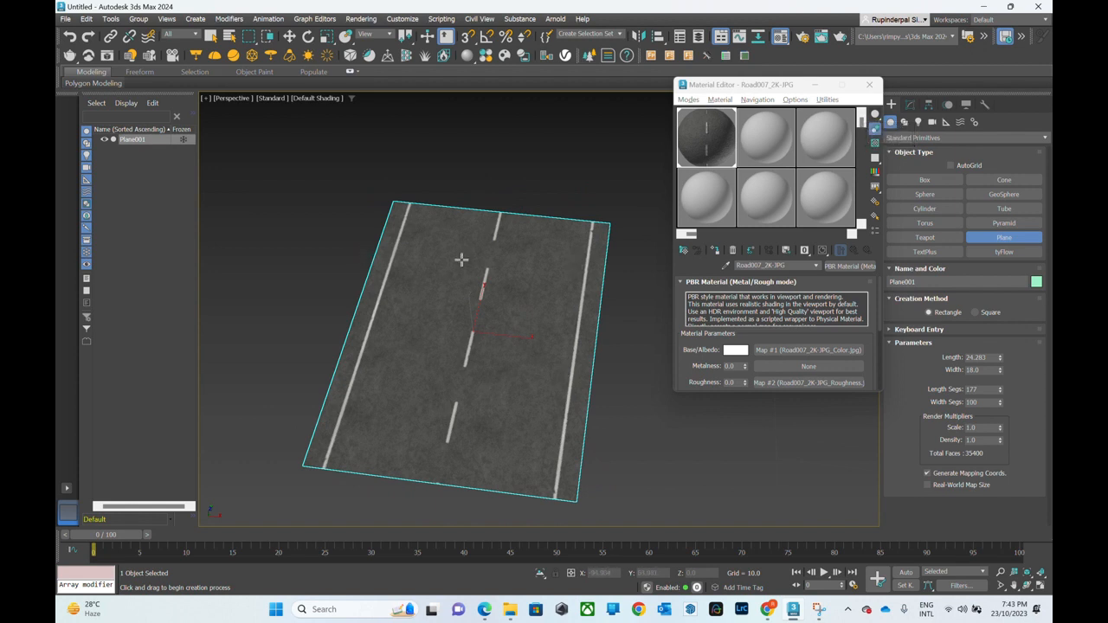
left_click(869, 84)
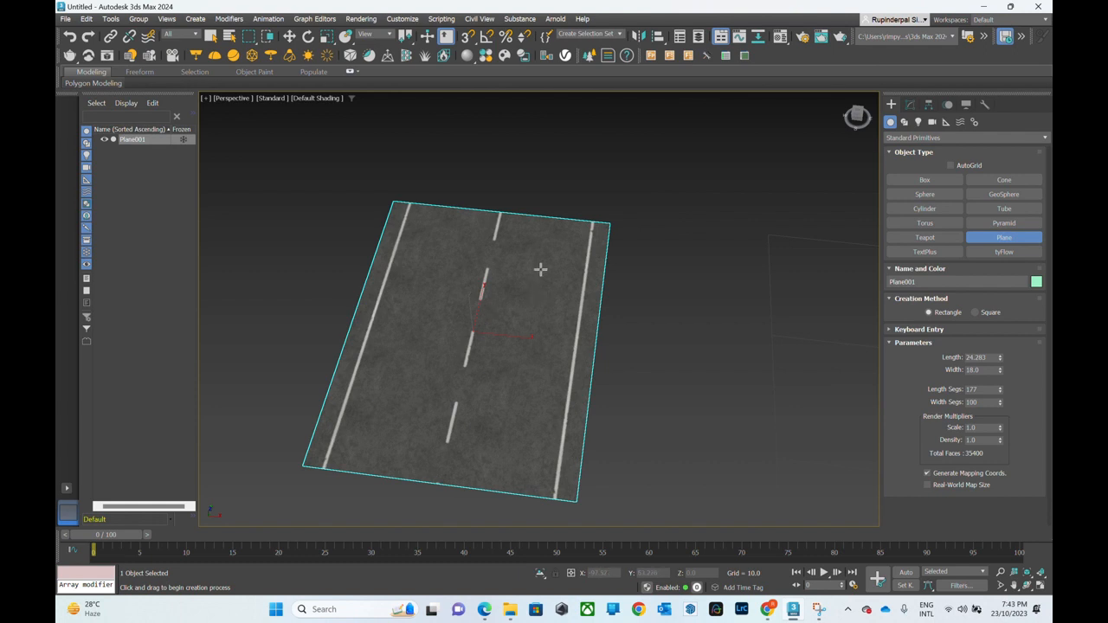
scroll(486, 332, "down", 2)
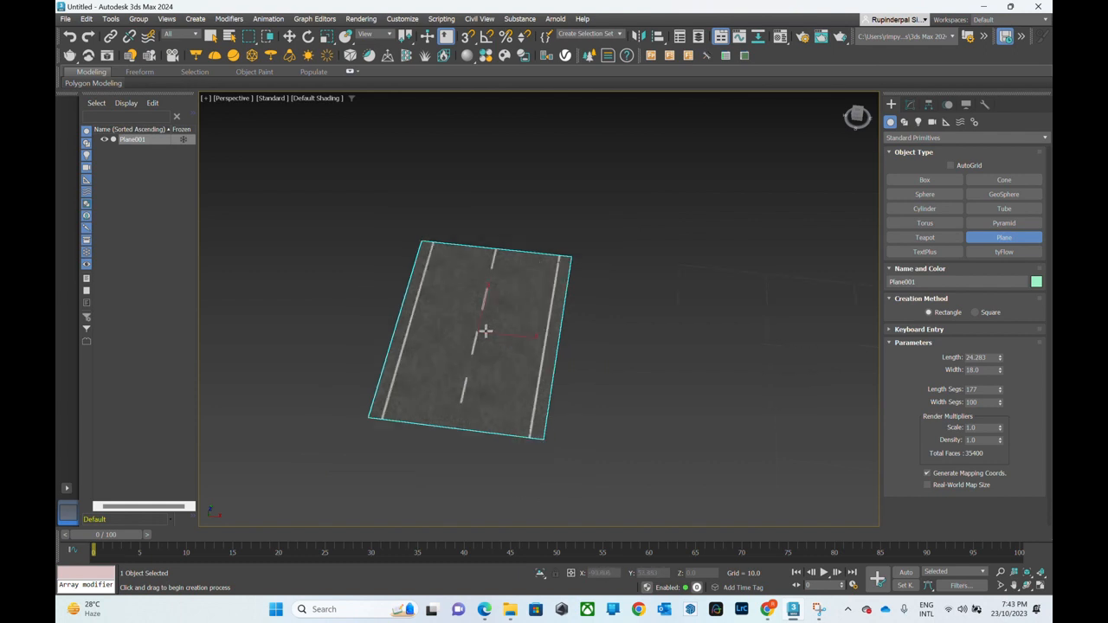
scroll(490, 333, "up", 2)
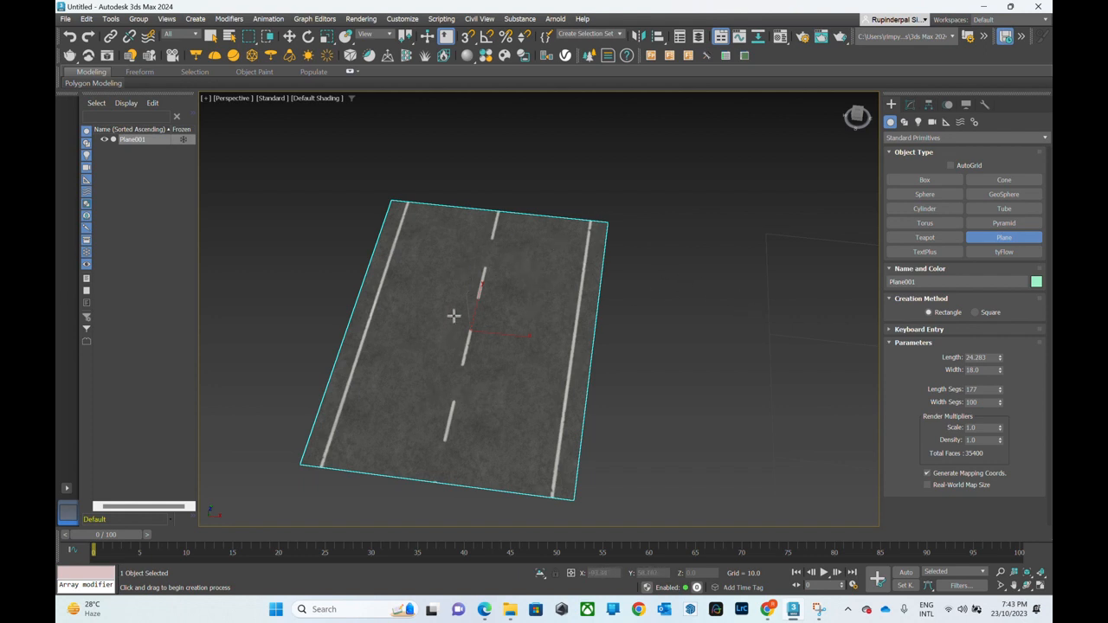
Add a UVW Map modifier to the road plane.
left_click(911, 105)
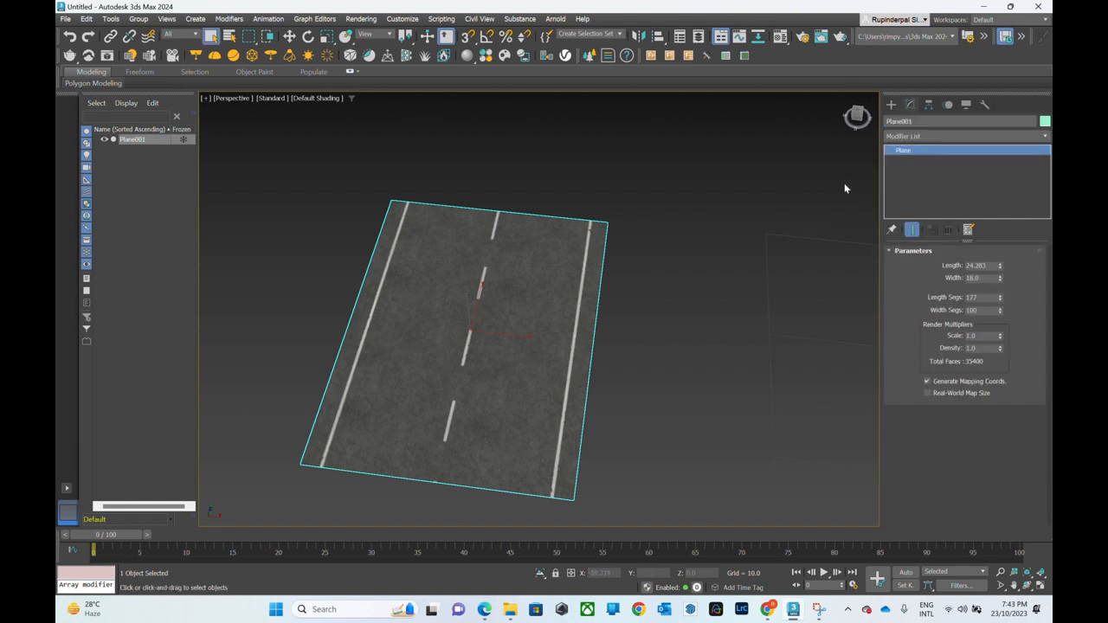
left_click(938, 138)
type("uvw")
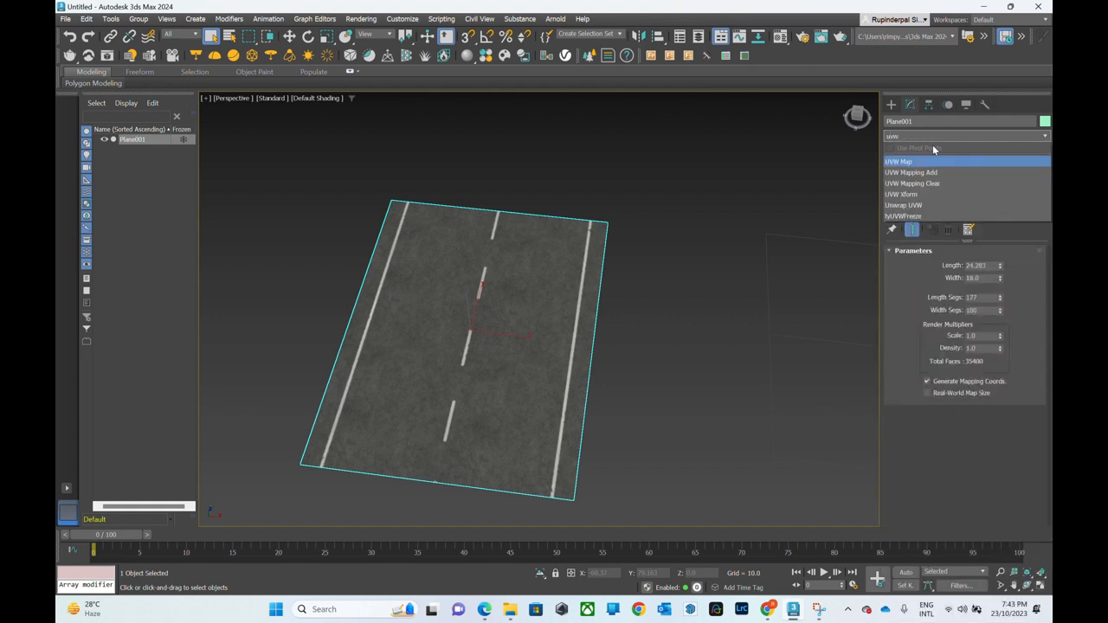
key("Return")
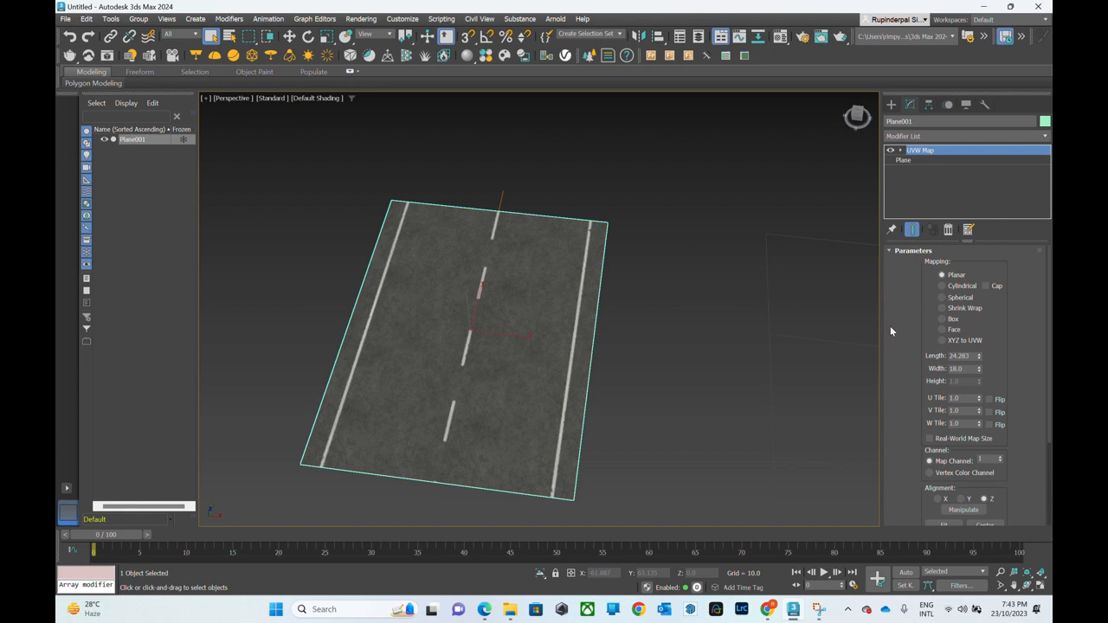
Set the UVW Map to Box mapping with a length of 15, fine-tune that length slightly, and deselect the plane.
left_click(943, 319)
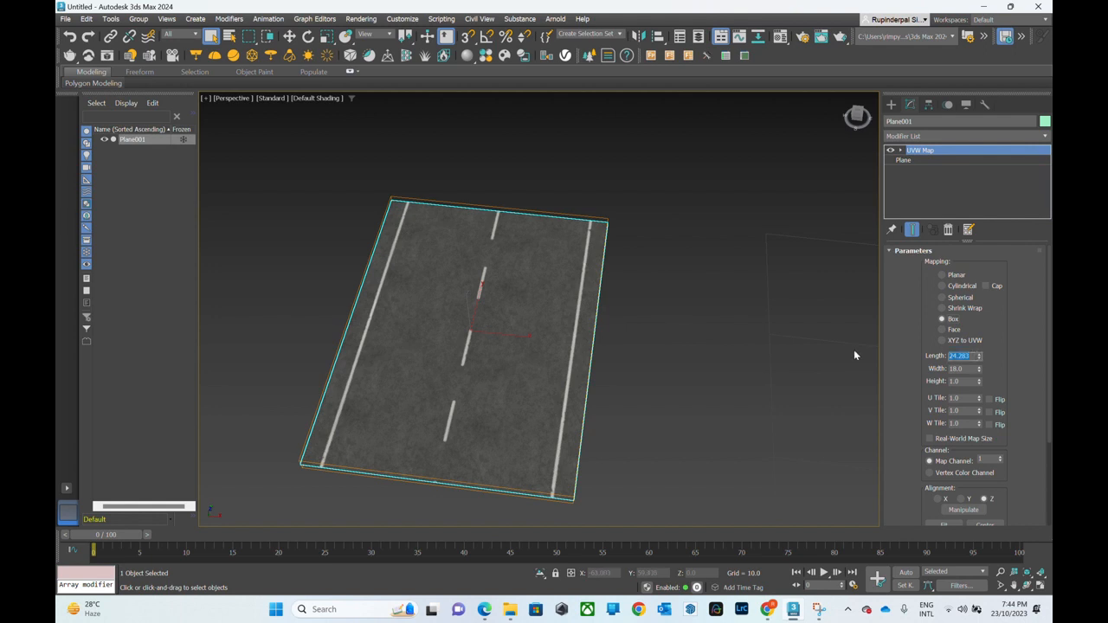
type("15")
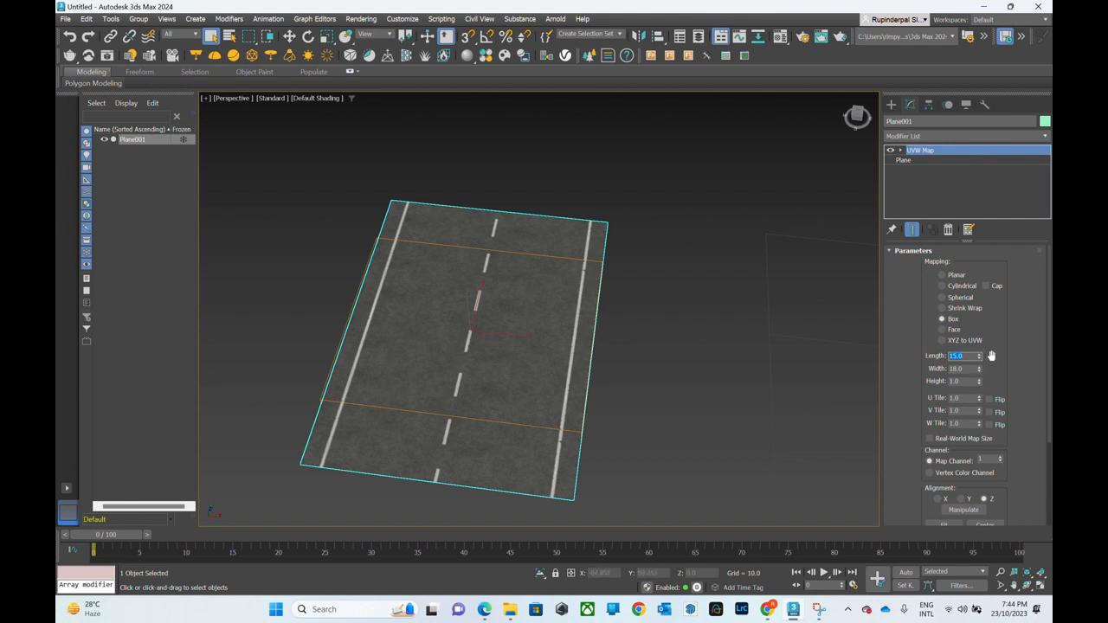
mouse_move(980, 358)
left_mouse_down()
mouse_move(981, 344)
mouse_move(981, 357)
left_mouse_up()
left_click(735, 394)
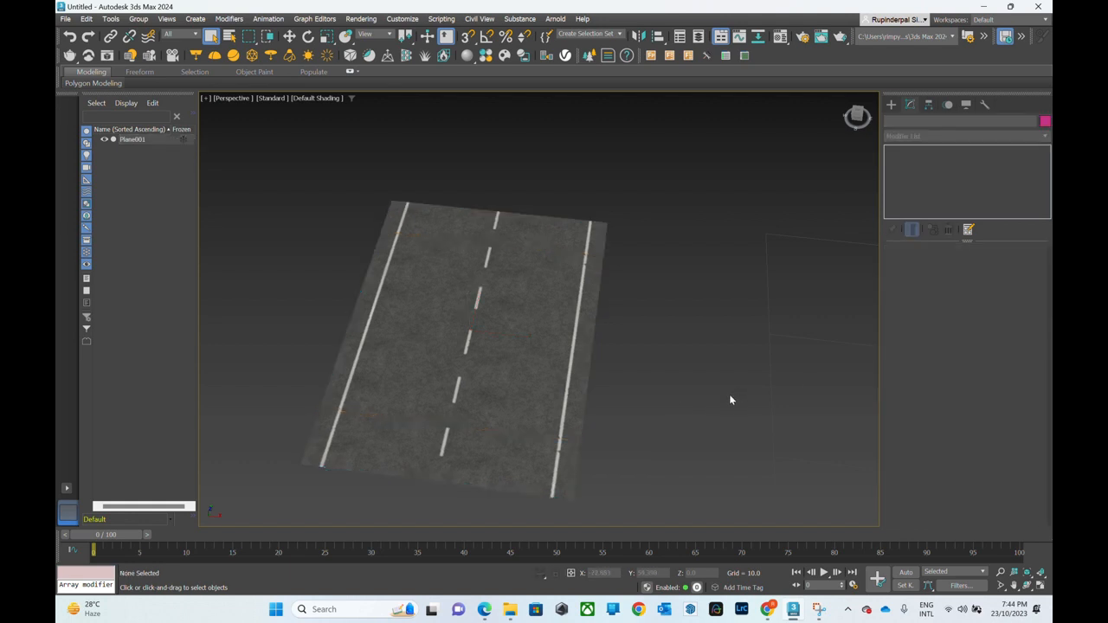
Examine the textured road plane from farther away and from a higher angle, together with the surrounding grid.
scroll(565, 335, "down", 5)
scroll(562, 333, "up", 4)
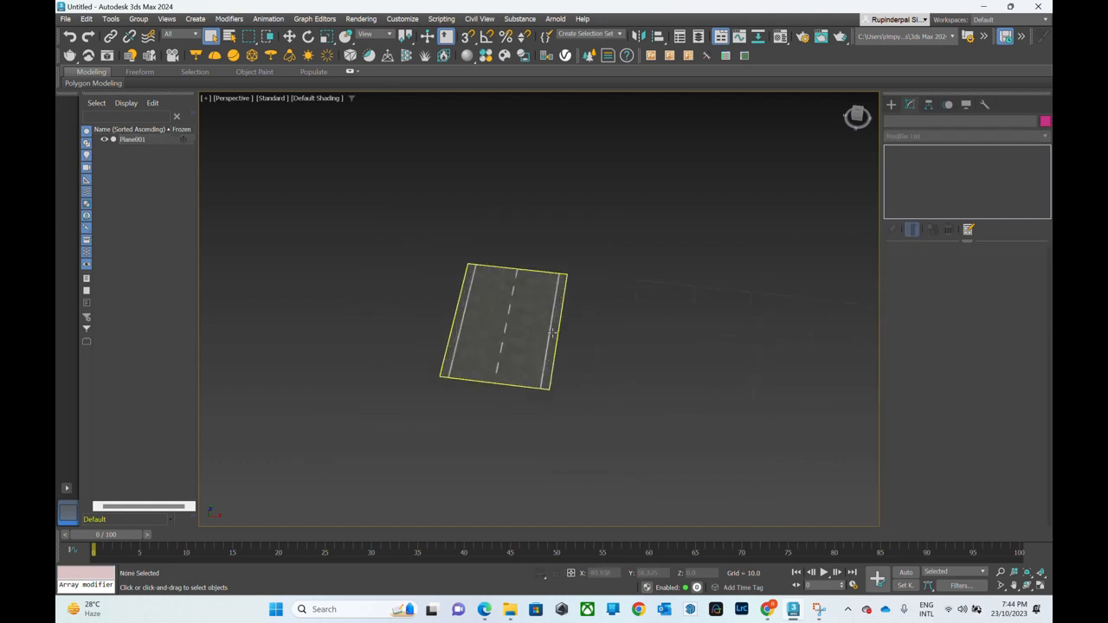
mouse_move(573, 372)
middle_mouse_down("alt")
mouse_move(587, 376)
mouse_move(574, 382)
middle_mouse_up("alt")
scroll(488, 308, "down", 4)
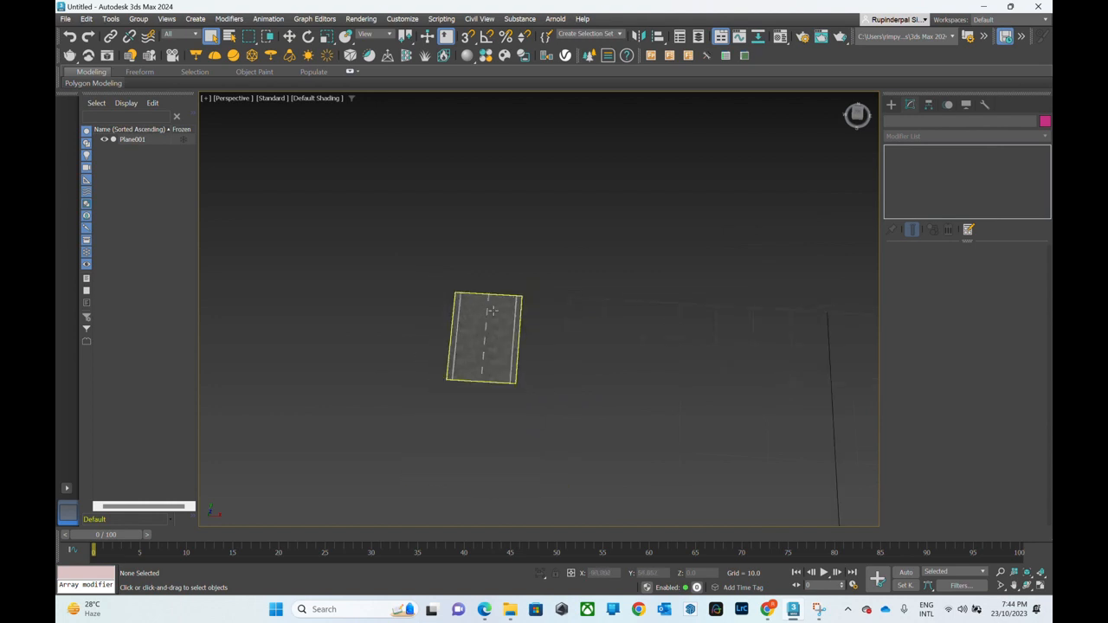
scroll(549, 371, "up", 2)
scroll(472, 291, "down", 4)
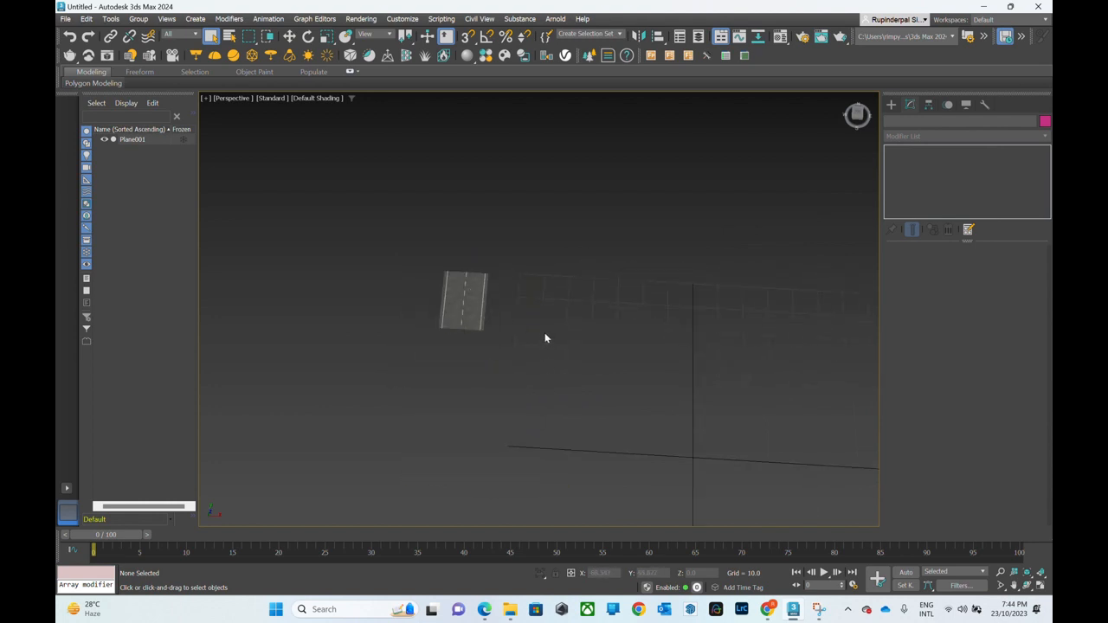
scroll(546, 334, "up", 2)
middle_click_drag(579, 334, 593, 334)
scroll(369, 275, "down", 1)
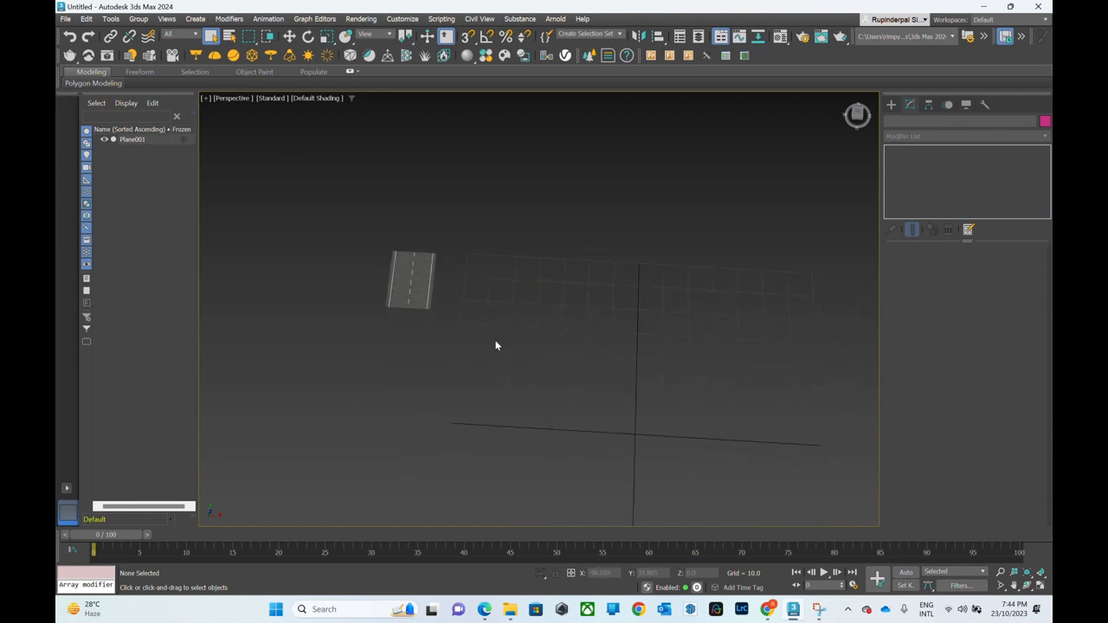
middle_click_drag(497, 345, 501, 346, "alt")
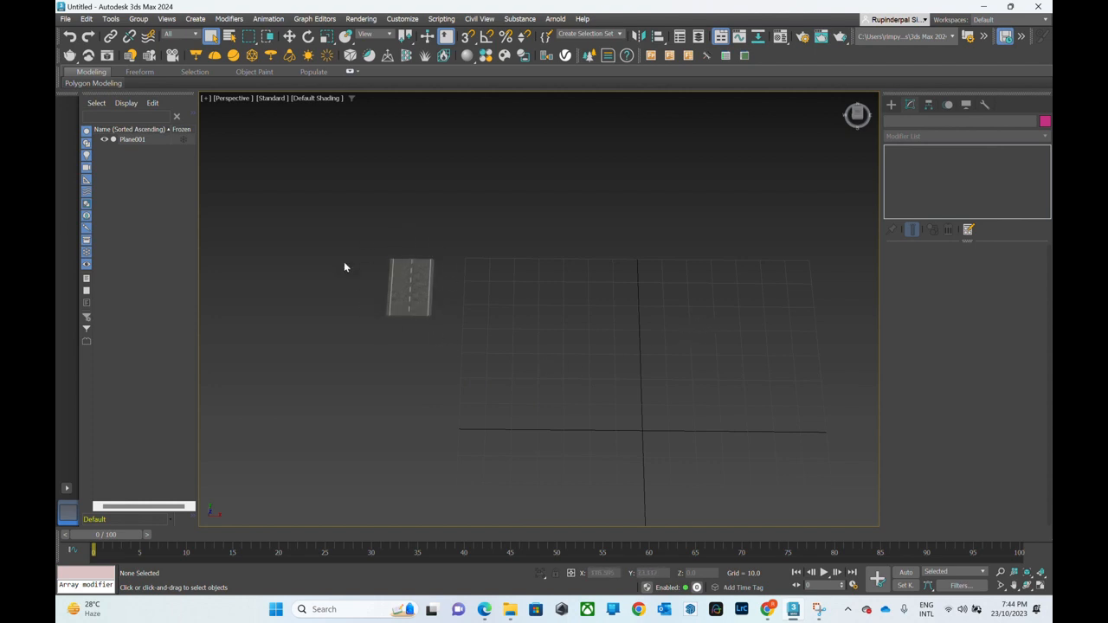
Draw an open zigzag Line spline with eight corner points and straight, right-angled segments across the grid beside the road plane.
left_click(892, 105)
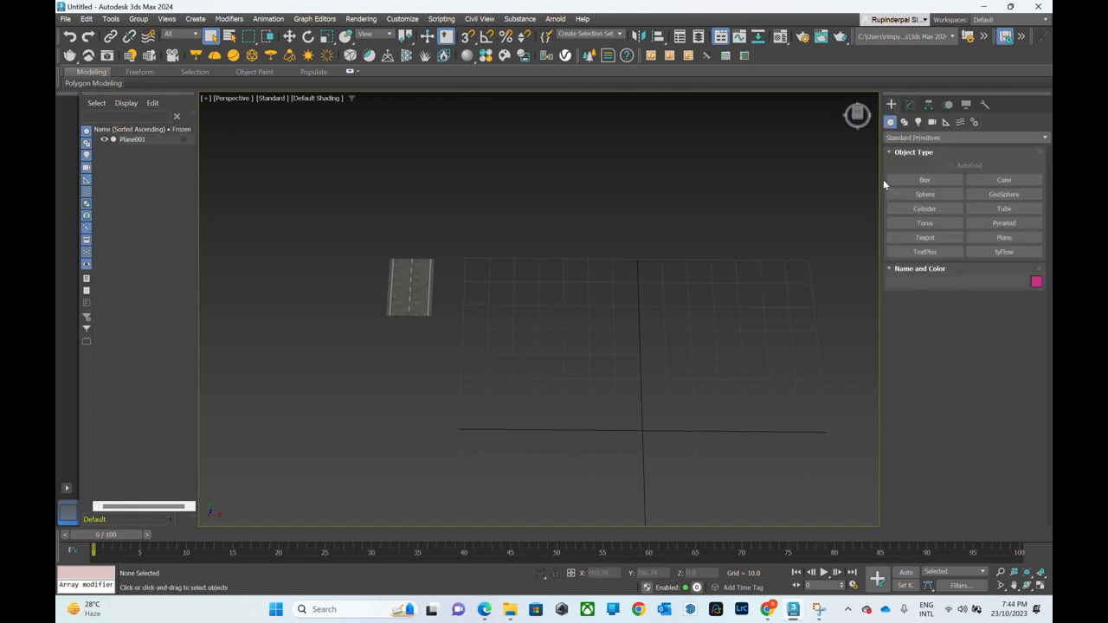
left_click(905, 124)
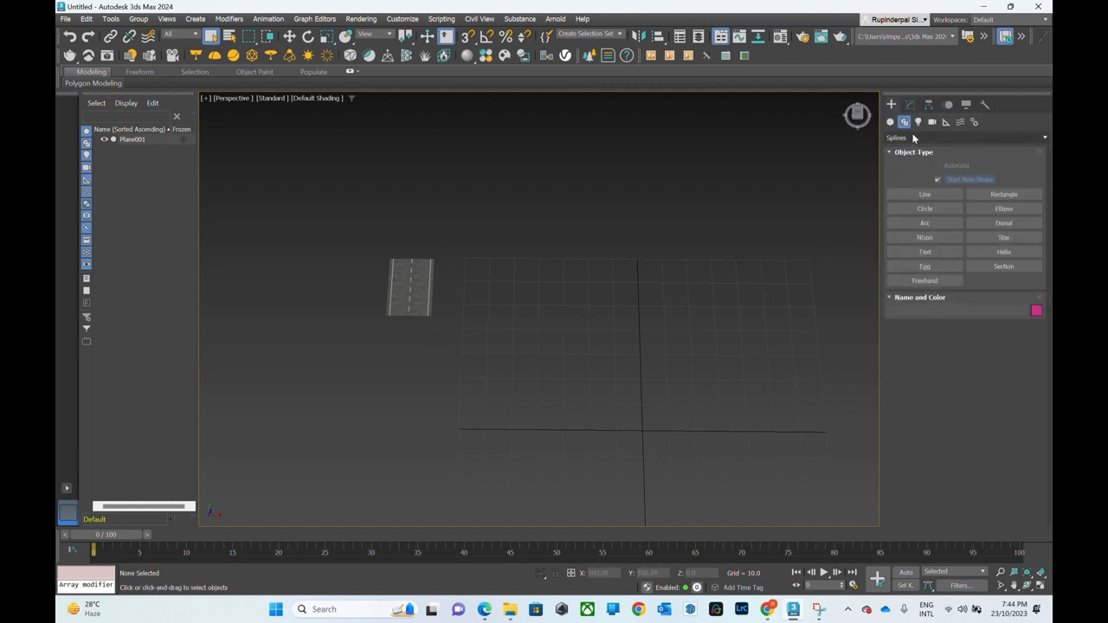
left_click(933, 195)
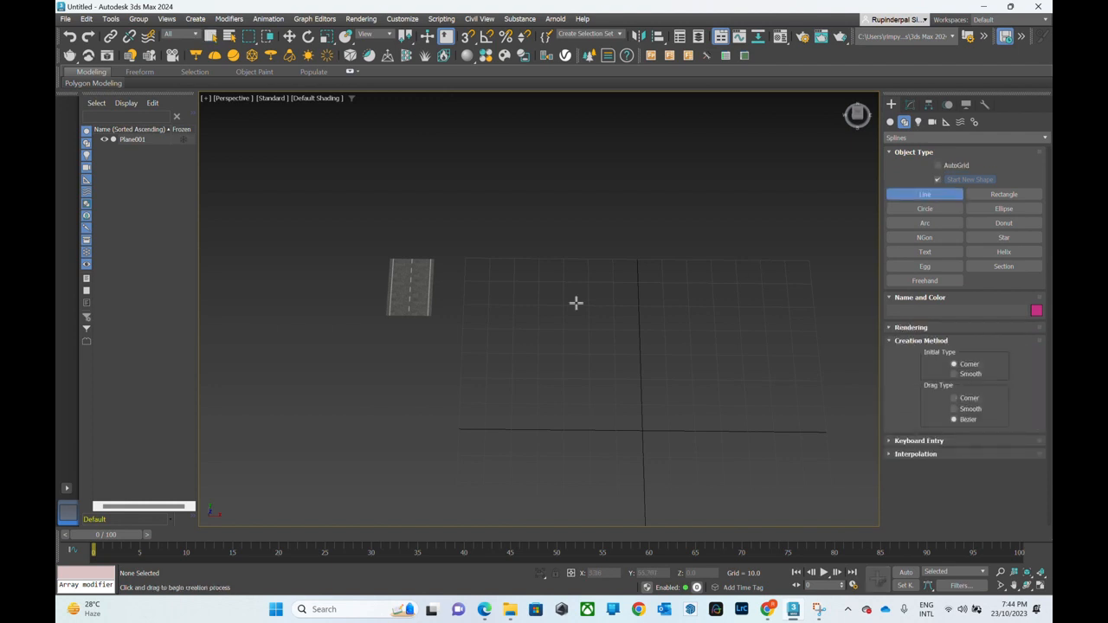
left_click(452, 361)
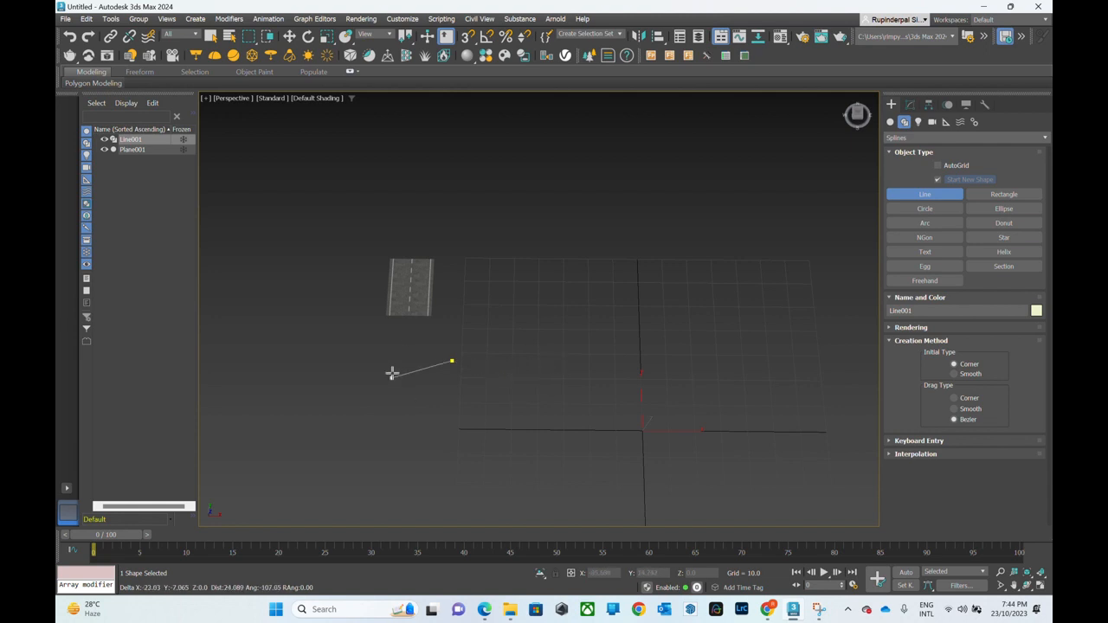
left_click(551, 368)
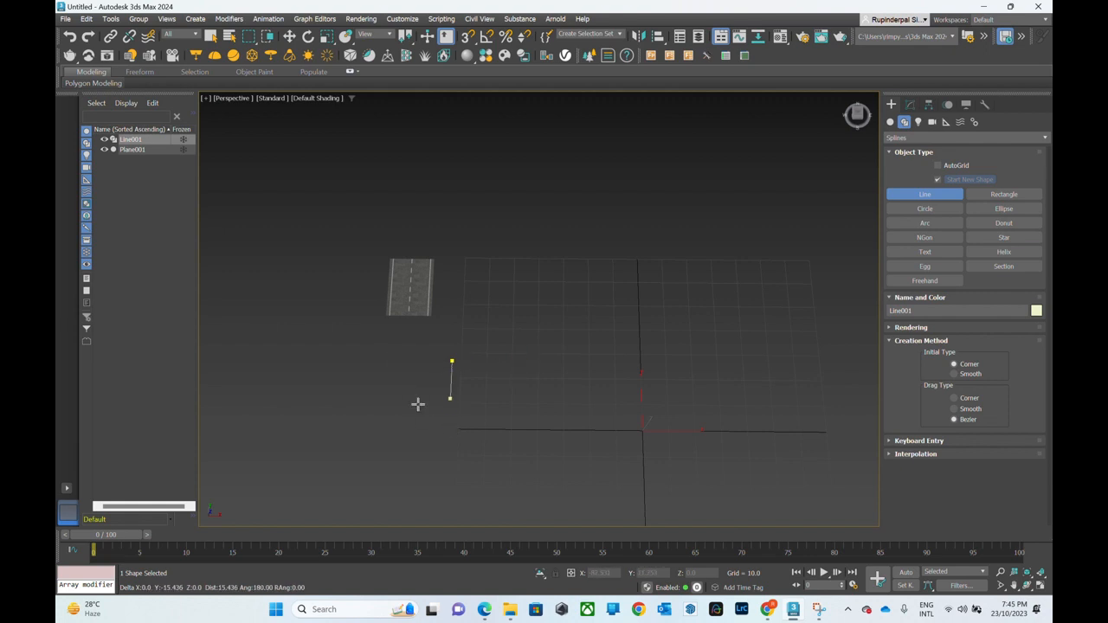
left_click(571, 362)
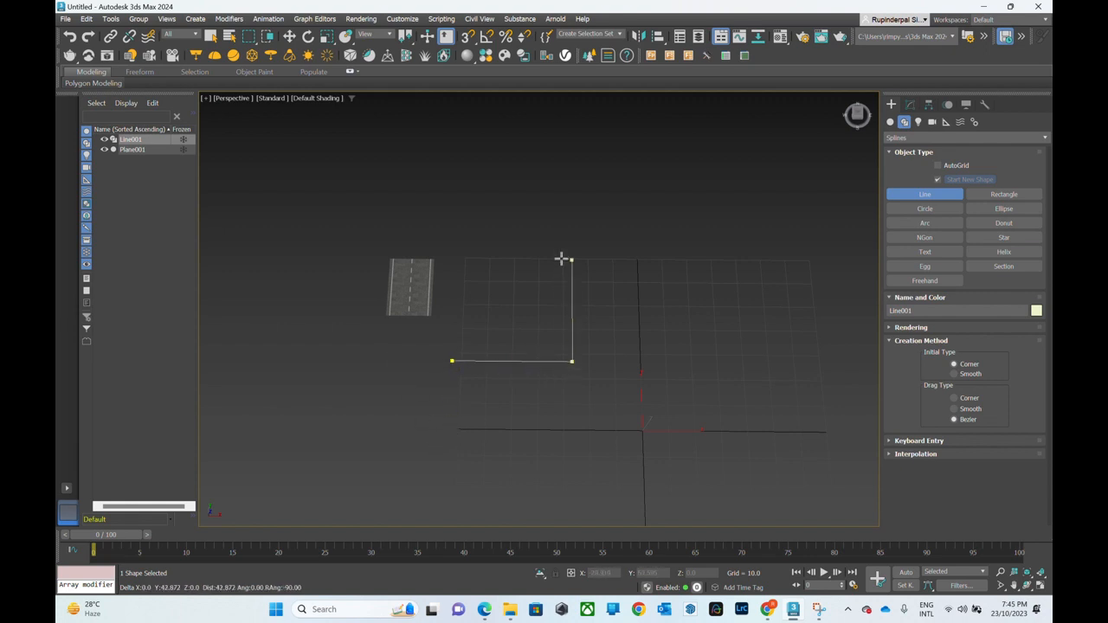
left_click(571, 232)
left_click(703, 246)
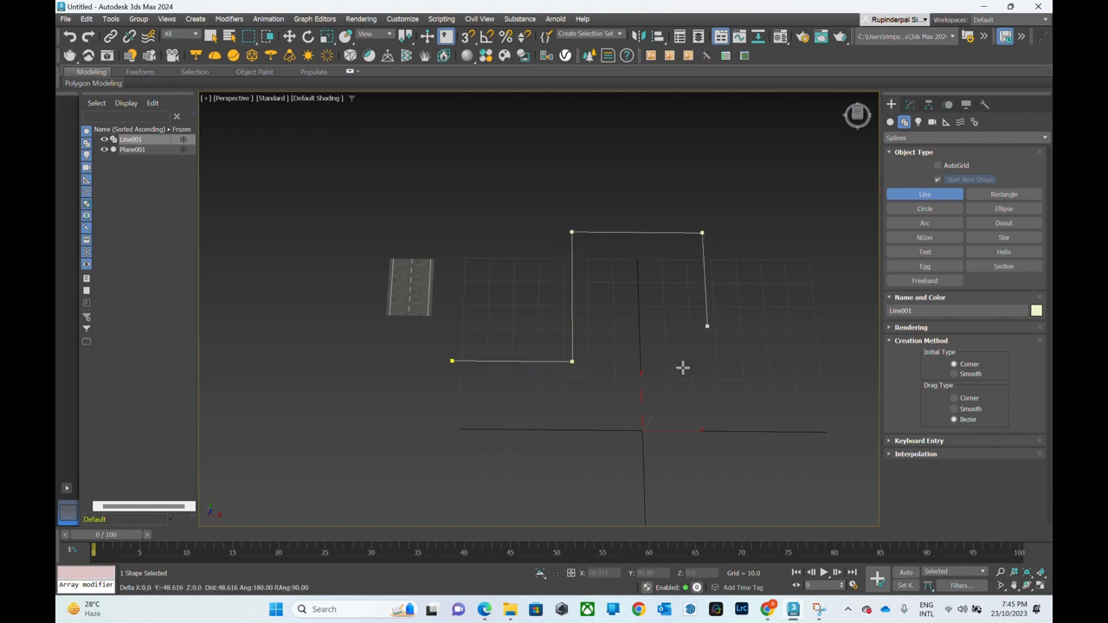
left_click(718, 508)
left_click(798, 509)
left_click(785, 356)
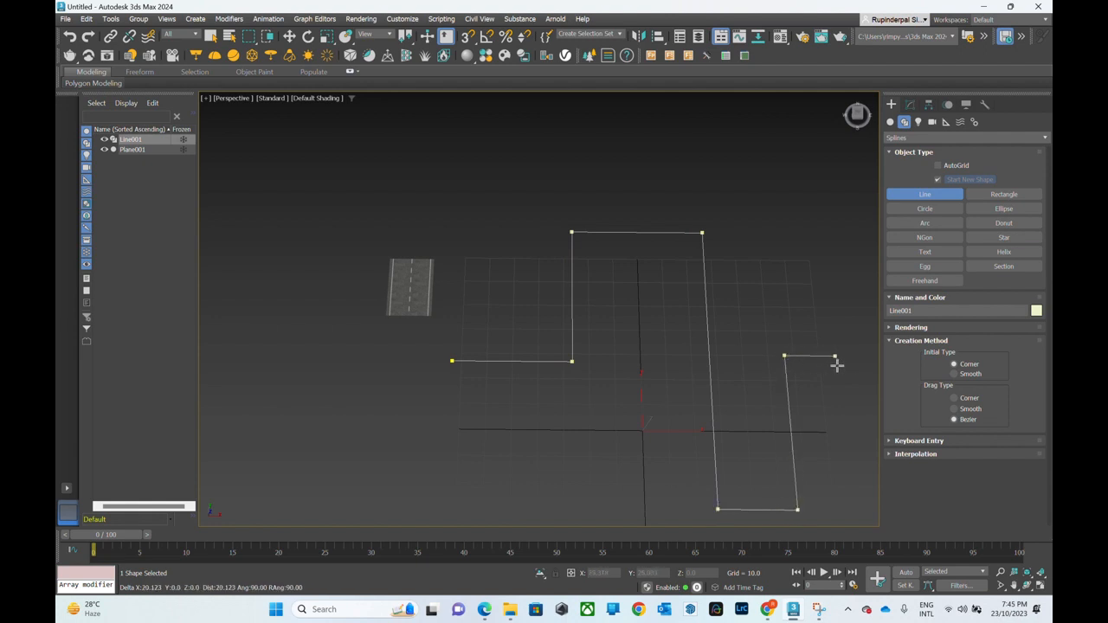
left_click(864, 356)
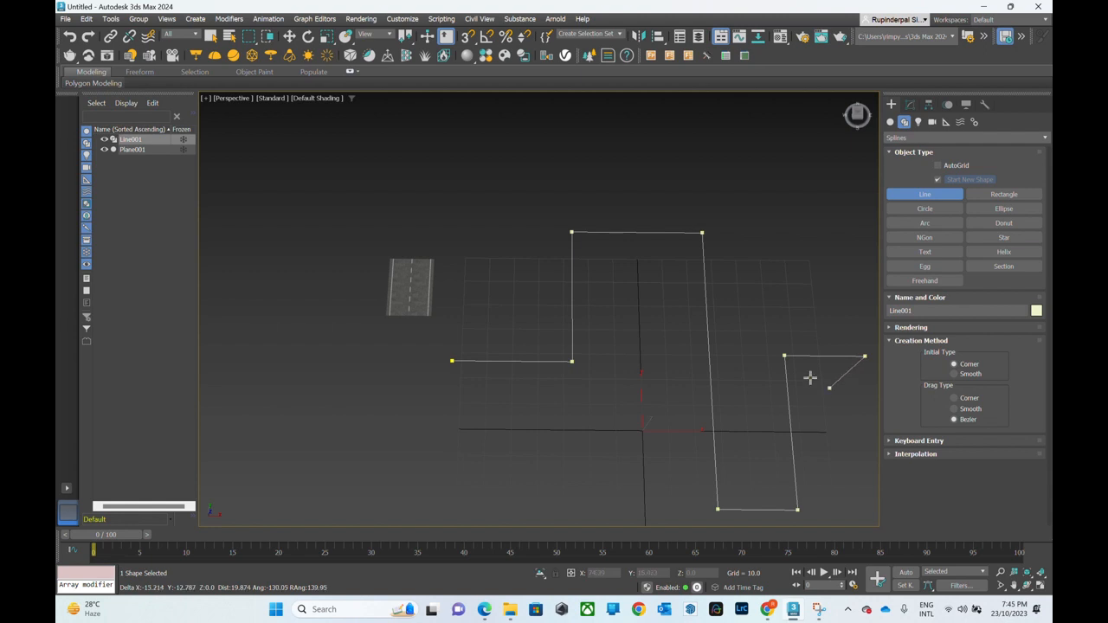
scroll(638, 334, "down", 3)
scroll(770, 347, "up", 3)
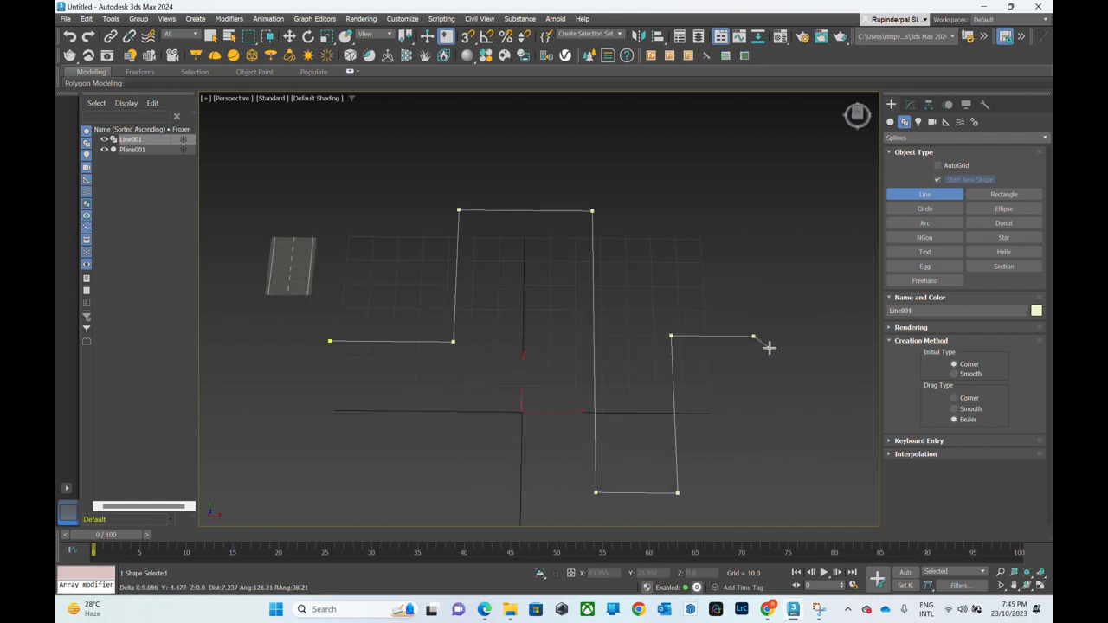
right_click(769, 347)
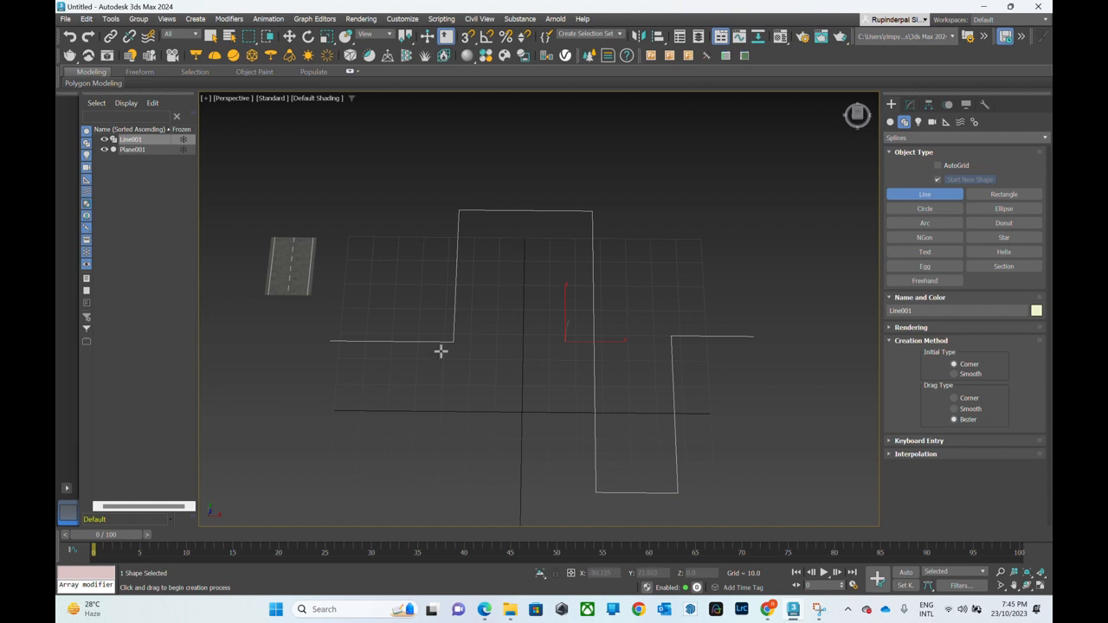
Fillet the six interior corner vertices of the line together by about 16 units.
left_click(910, 105)
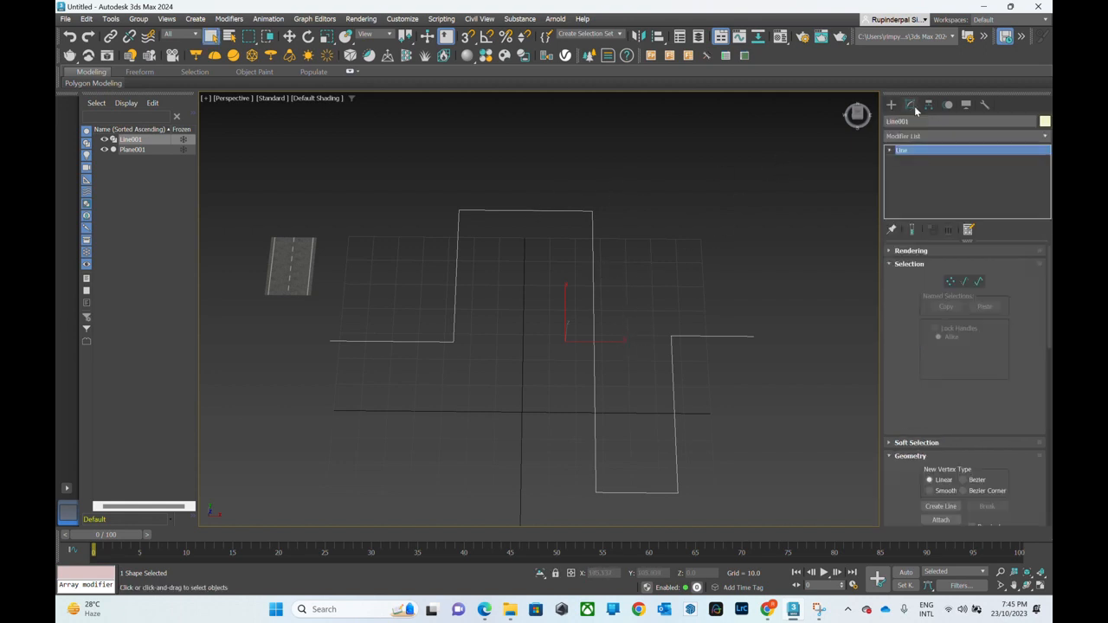
left_click(890, 151)
left_click(917, 161)
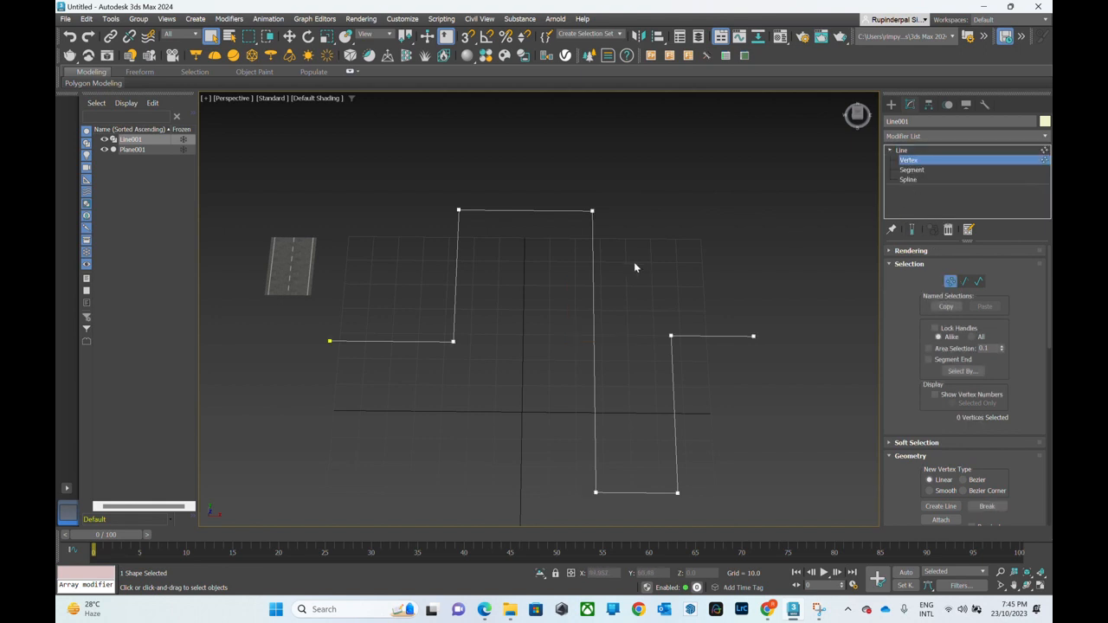
left_click_drag(667, 516, 702, 512)
scroll(943, 351, "down", 5)
scroll(943, 352, "down", 2)
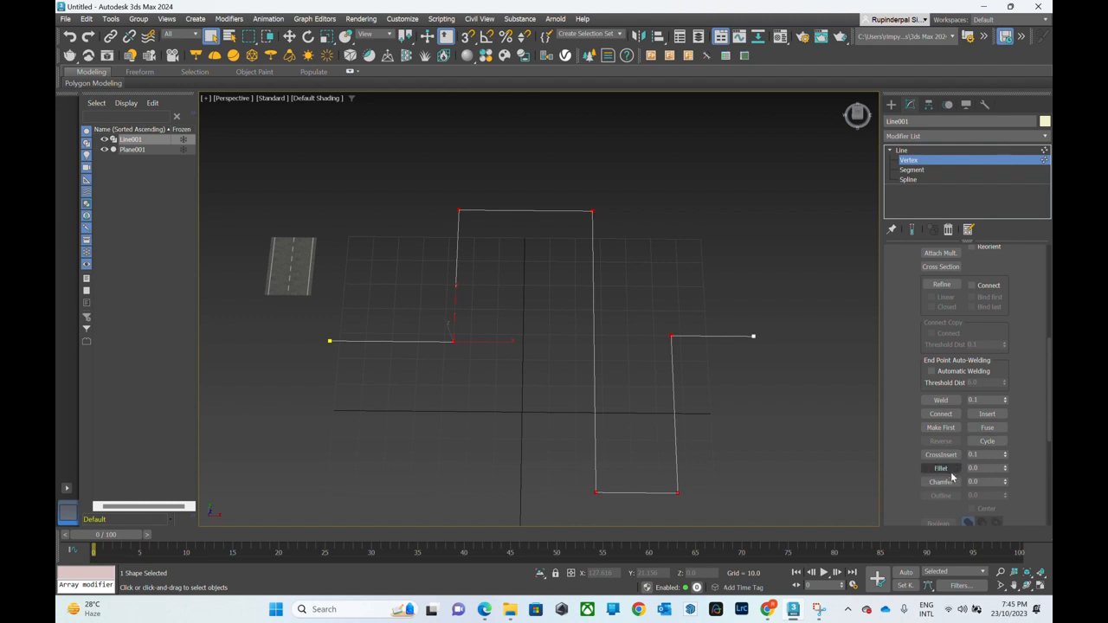
left_click(952, 469)
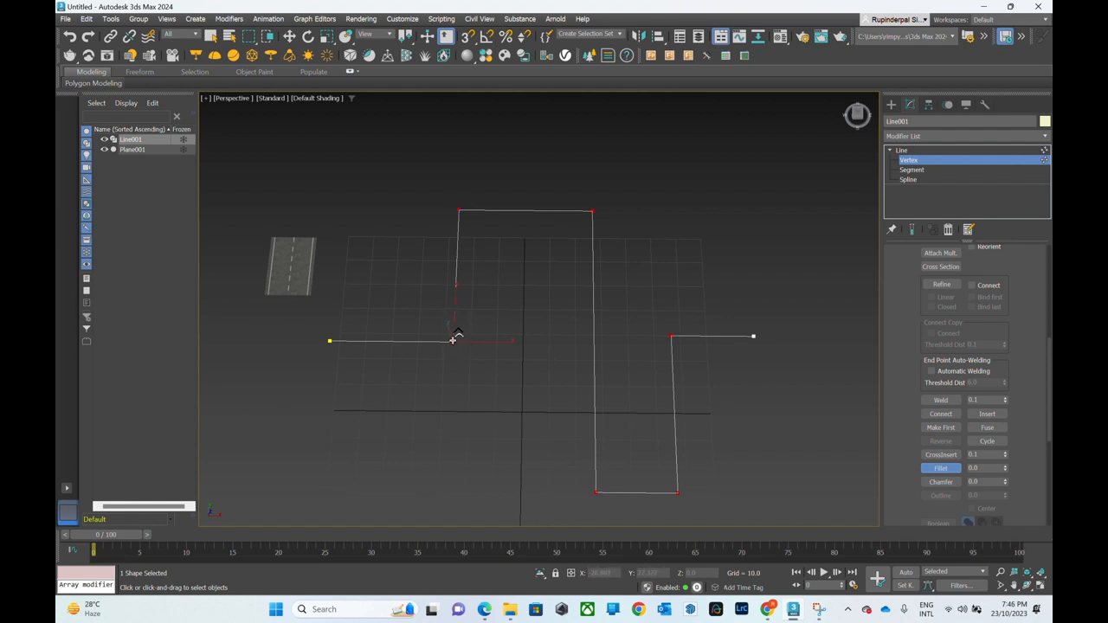
left_click_drag(452, 341, 458, 301)
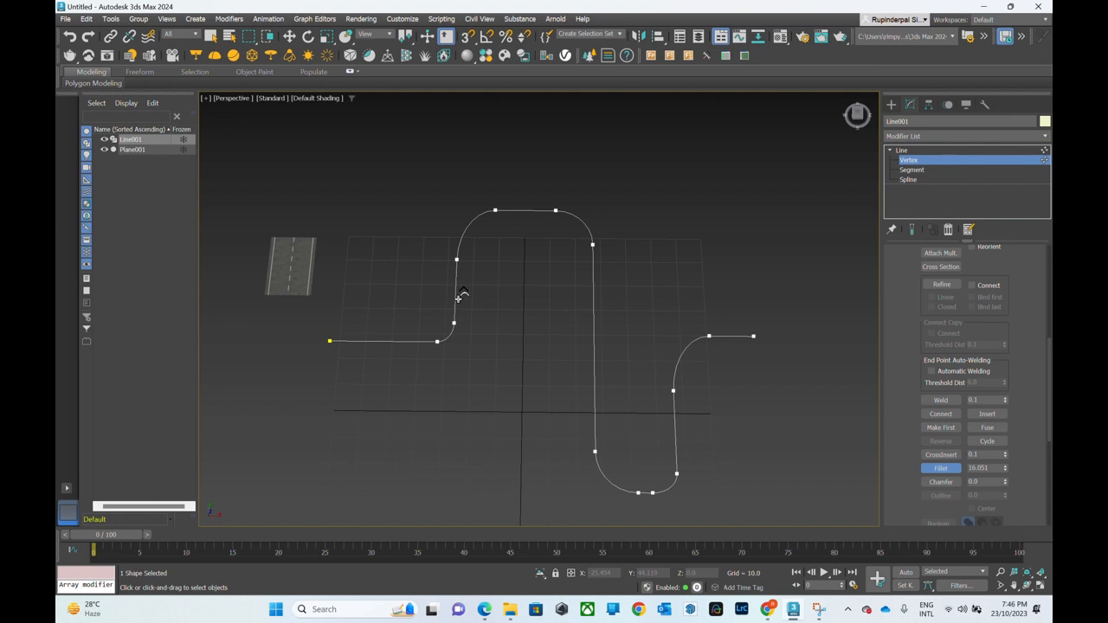
scroll(563, 397, "down", 5)
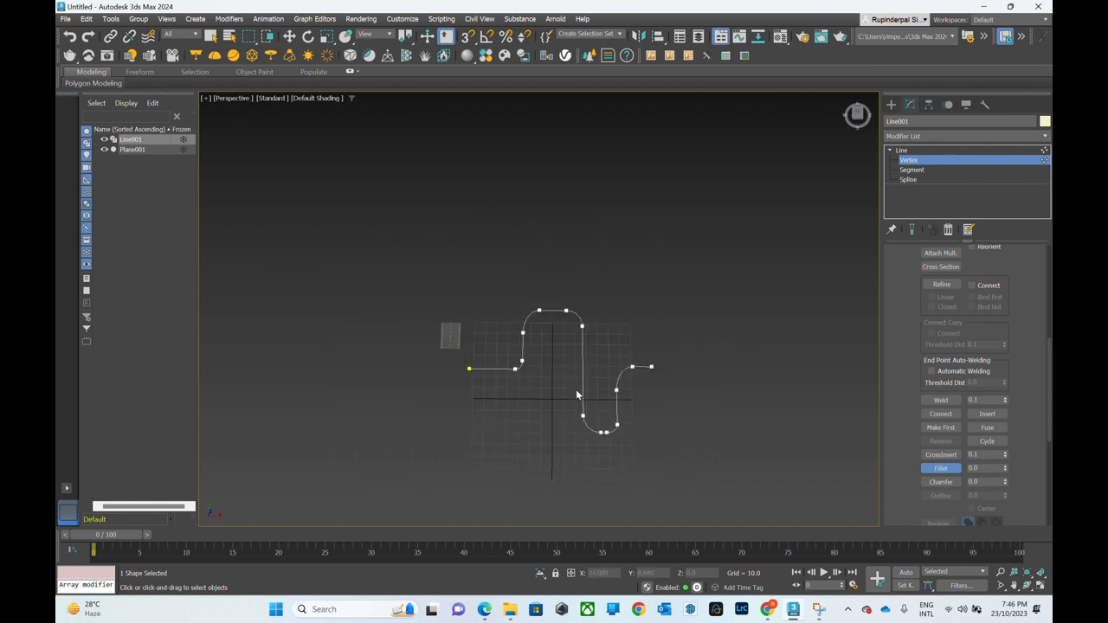
scroll(554, 386, "up", 3)
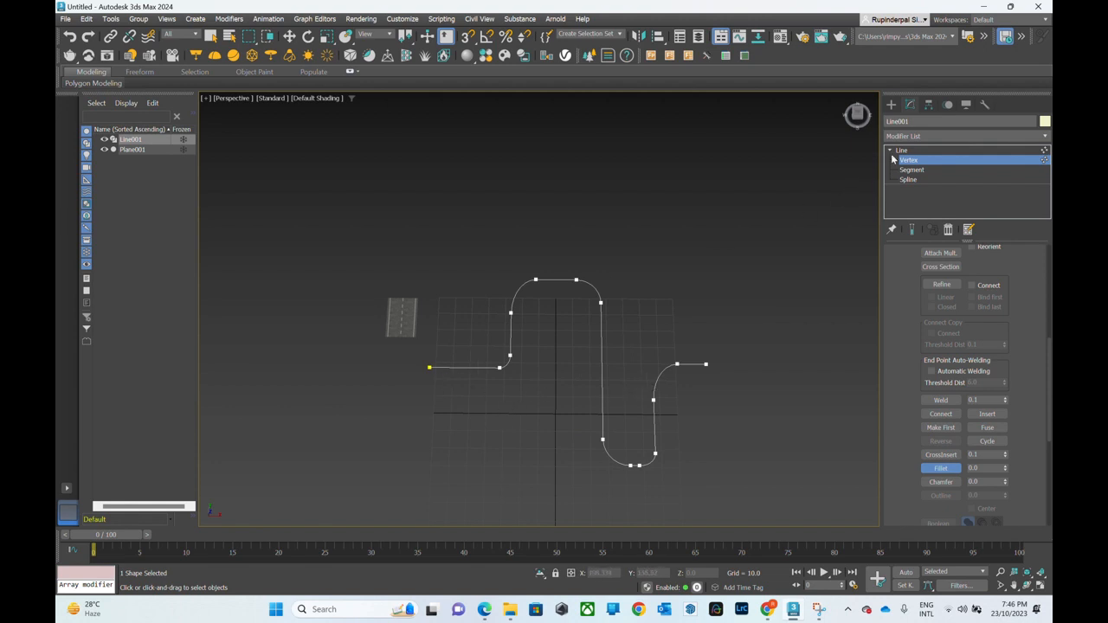
Finish editing the line's vertices and add a PathDeform (WSM) modifier to the textured road plane above its UVW Map.
left_click(891, 104)
key("w")
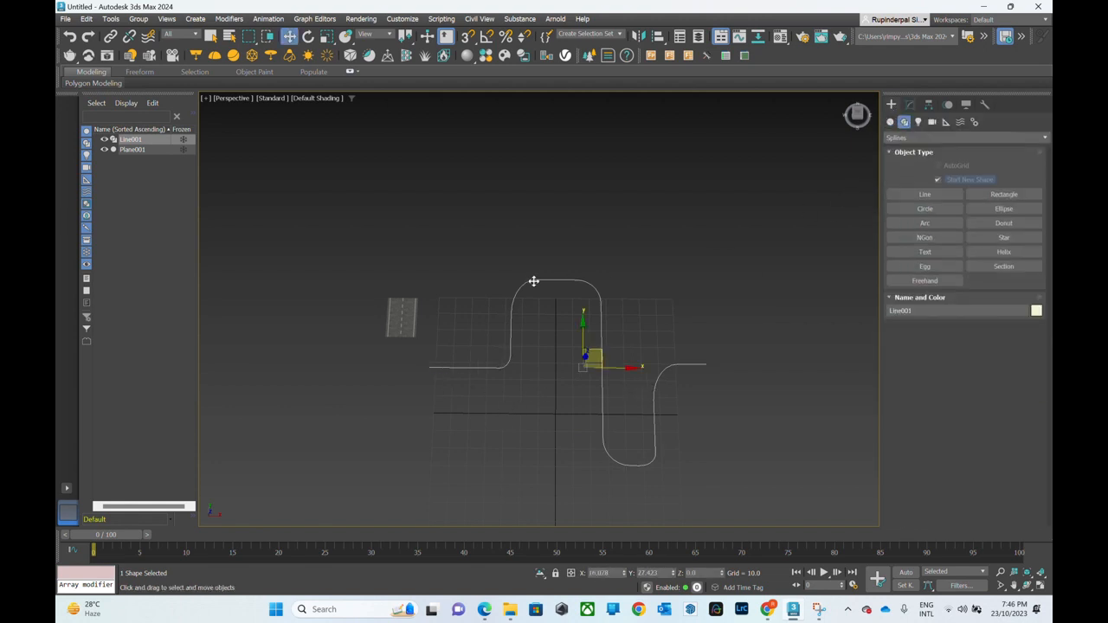
left_click(211, 34)
left_click(425, 289)
left_click(404, 312)
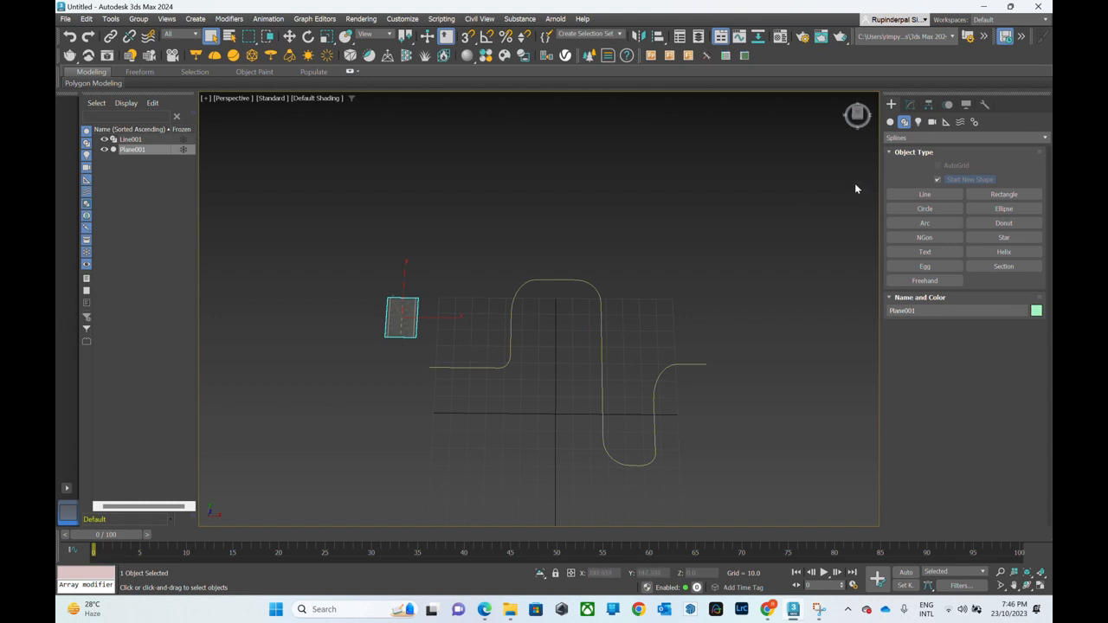
left_click(910, 104)
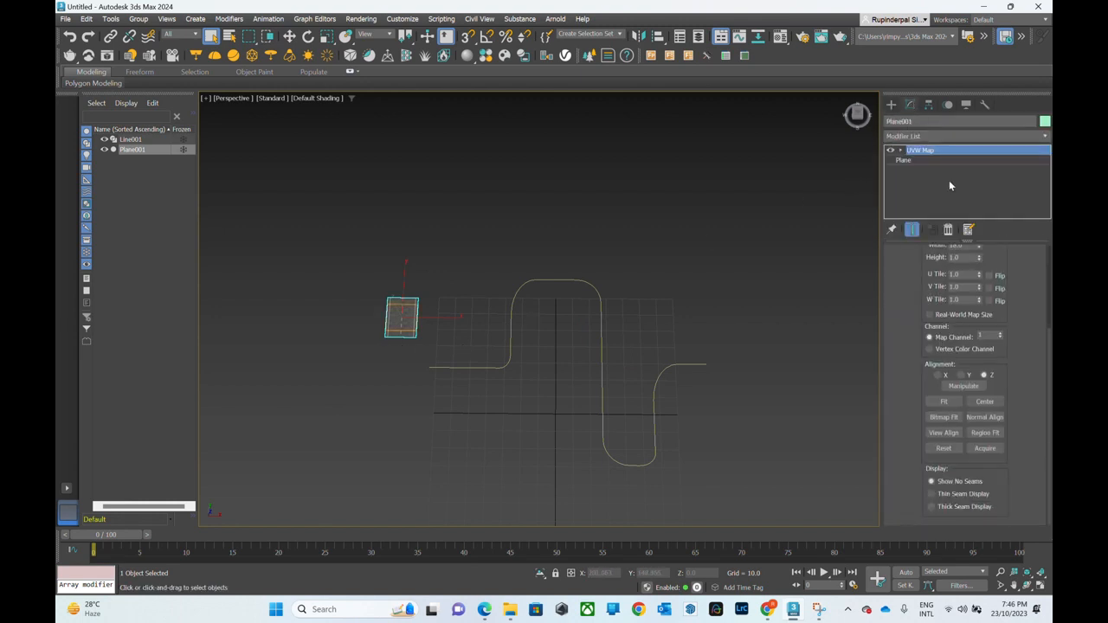
left_click(942, 137)
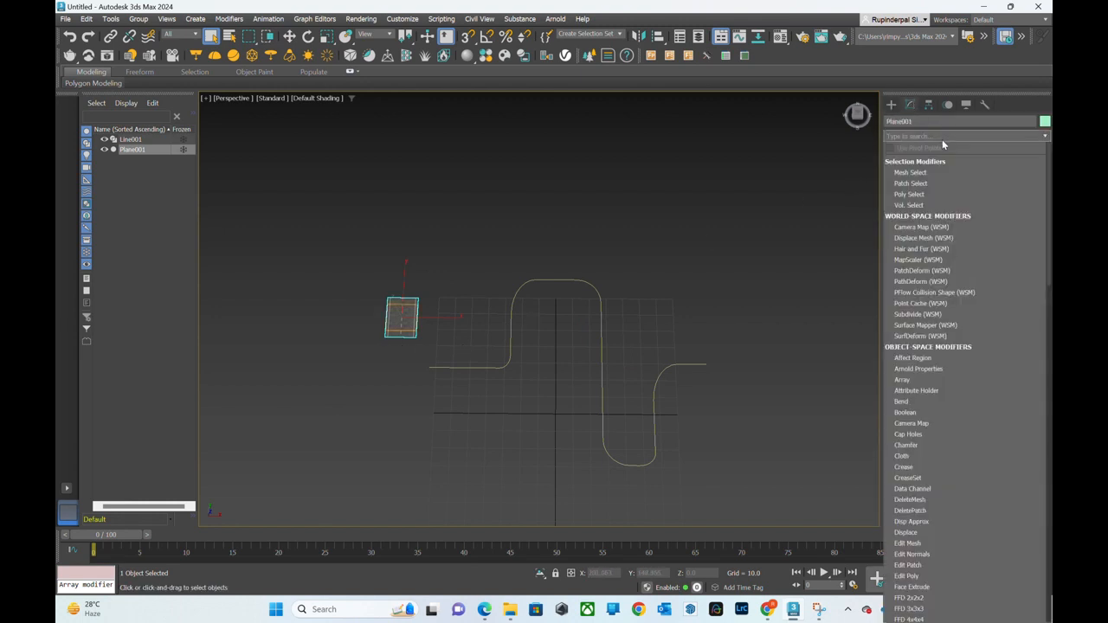
type("path")
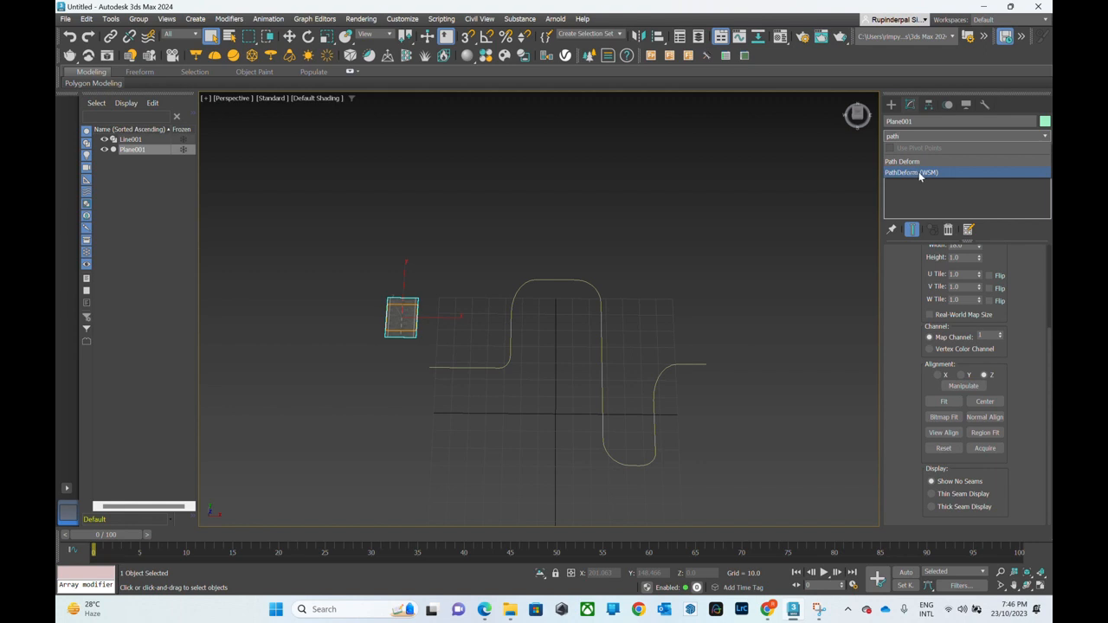
left_click(918, 172)
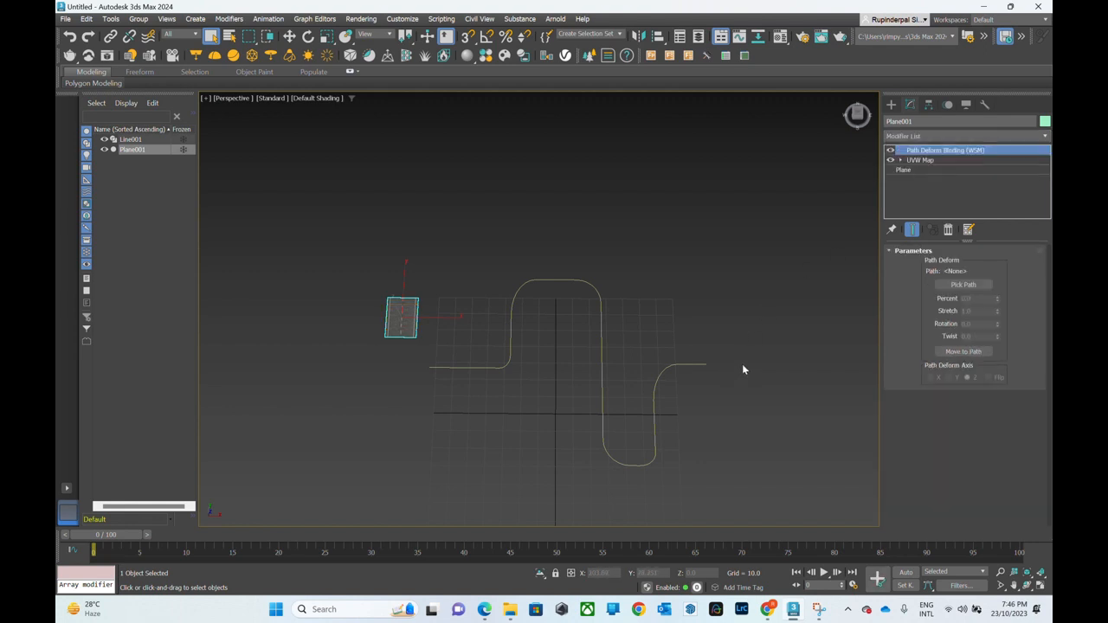
Assign the filleted line as the plane's deform path and move the plane onto that path.
left_click(971, 289)
left_click(541, 279)
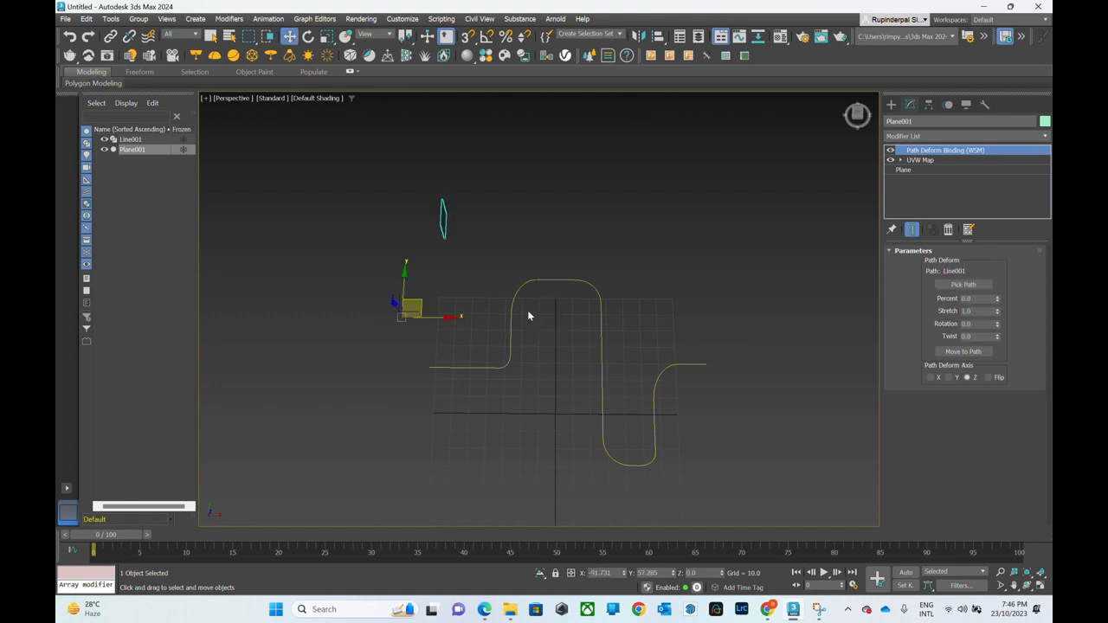
scroll(588, 331, "up", 3)
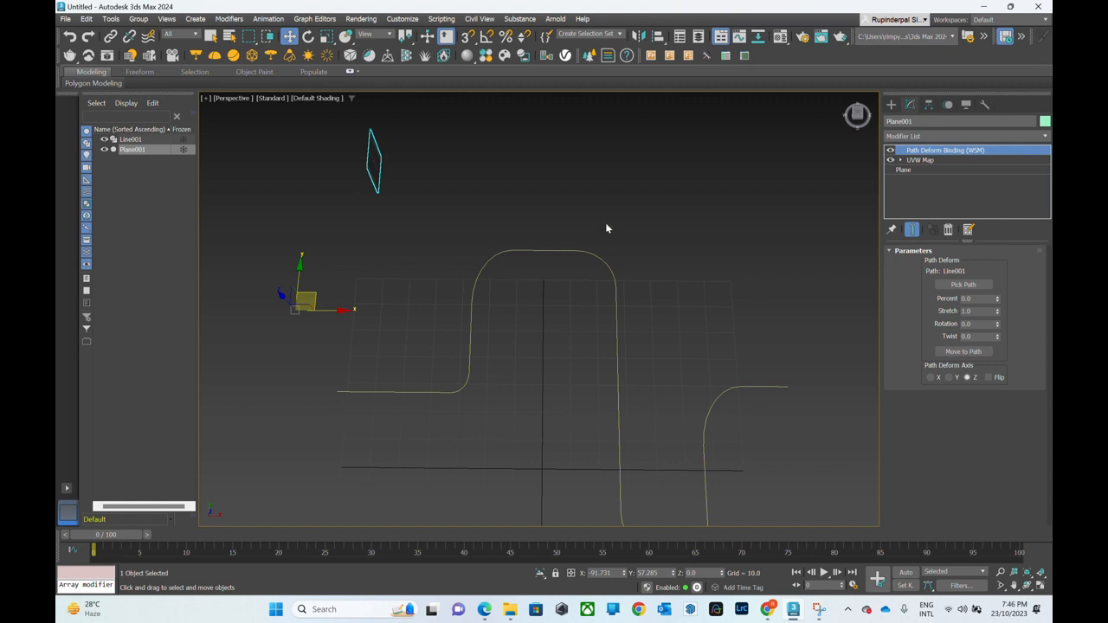
left_click(964, 351)
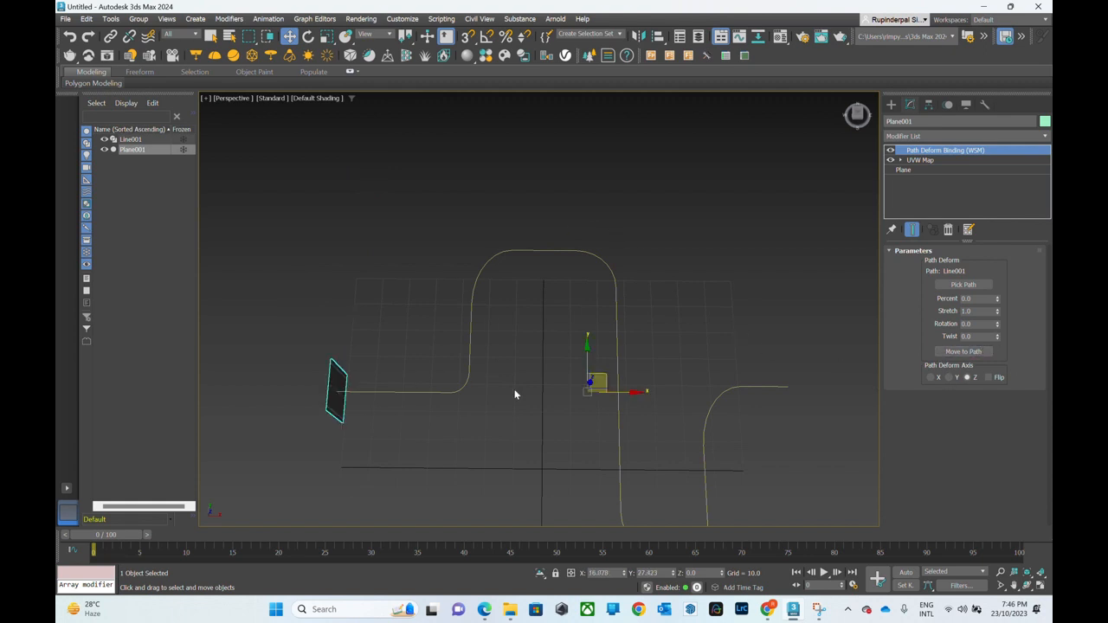
Try the different path deform axes on the road plane and settle on the Y axis.
middle_click_drag(397, 394, 372, 349, "alt")
scroll(381, 355, "down", 3)
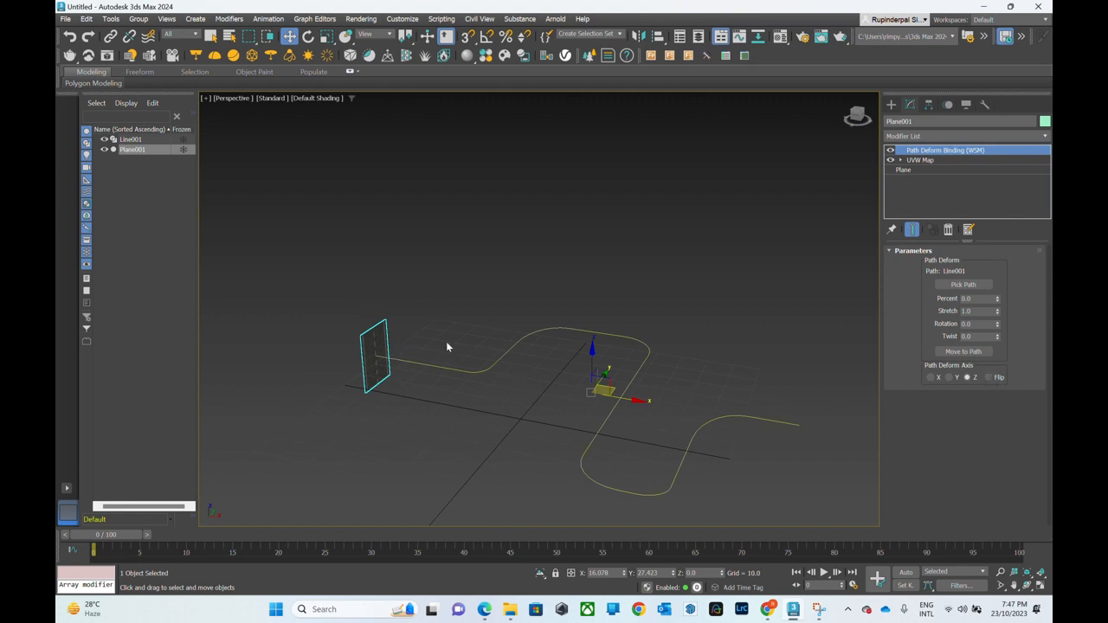
left_click(949, 378)
left_click(931, 378)
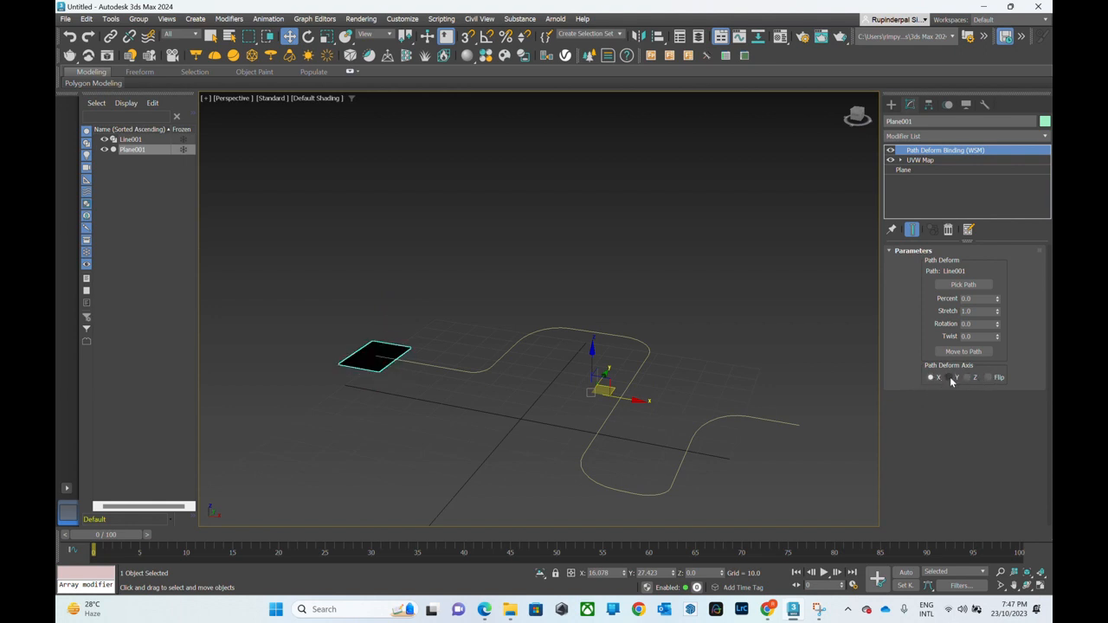
left_click(949, 379)
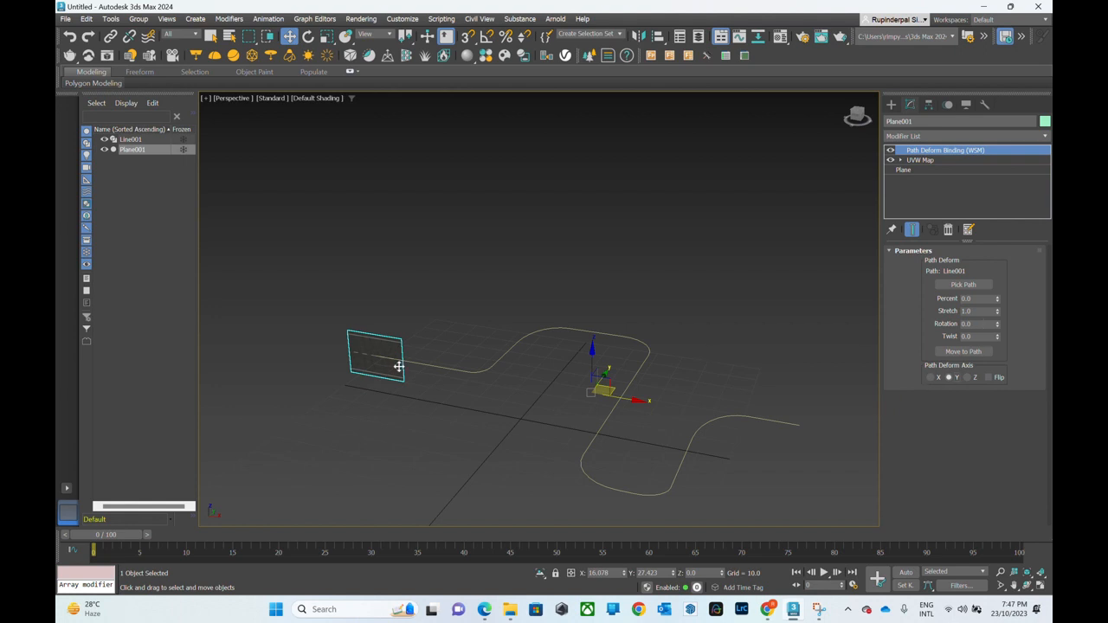
Set the path deform rotation to -90 so the road plane lies flat along the line.
scroll(369, 361, "up", 4)
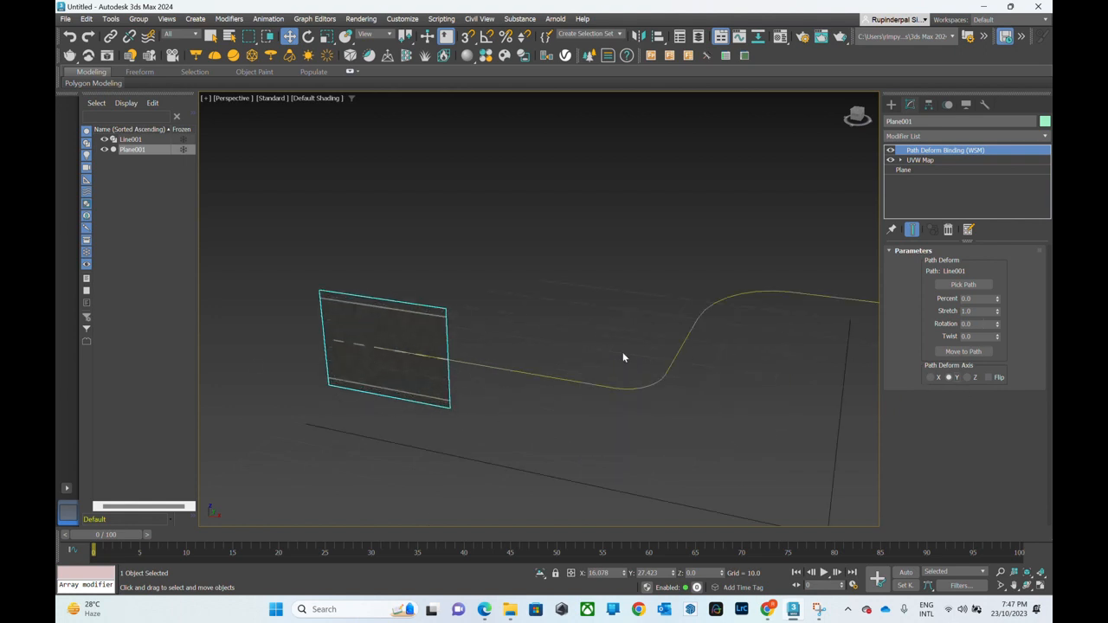
scroll(310, 329, "down", 2)
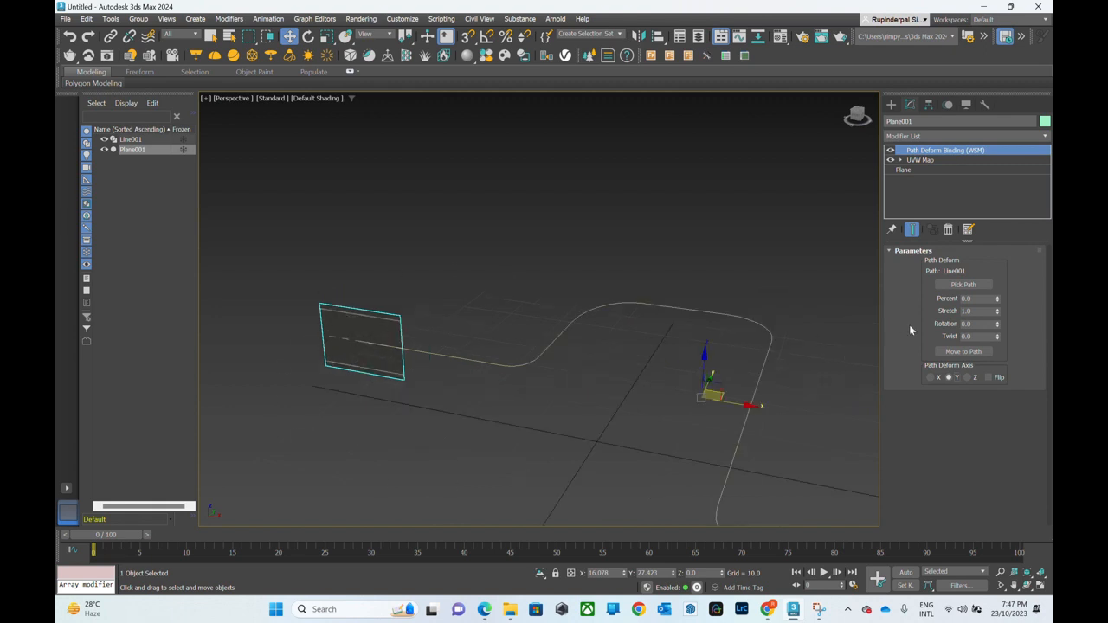
left_click_drag(998, 324, 1005, 382)
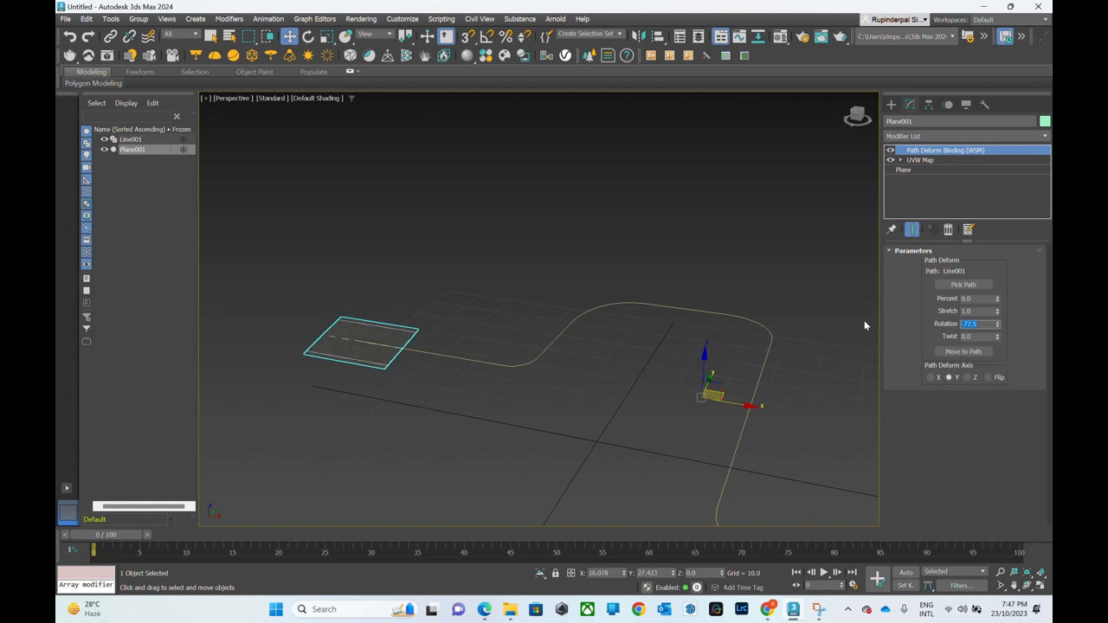
key("BackSpace")
type("-90")
key("Return")
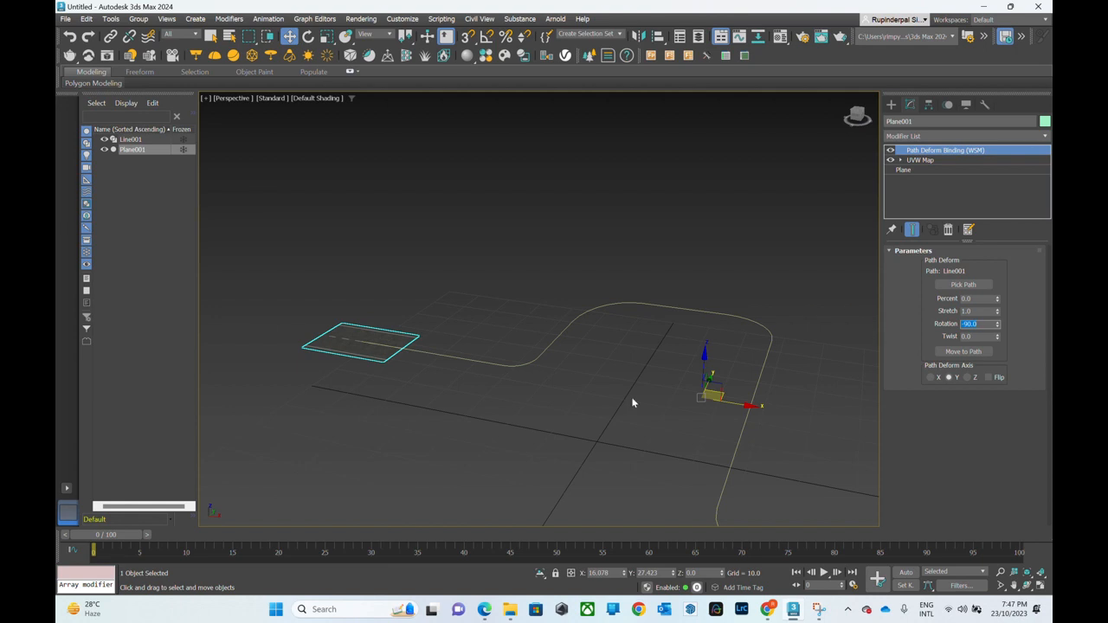
Slide the road plane along the line and set its path deform percent to 50.
middle_click_drag(545, 382, 586, 435, "alt")
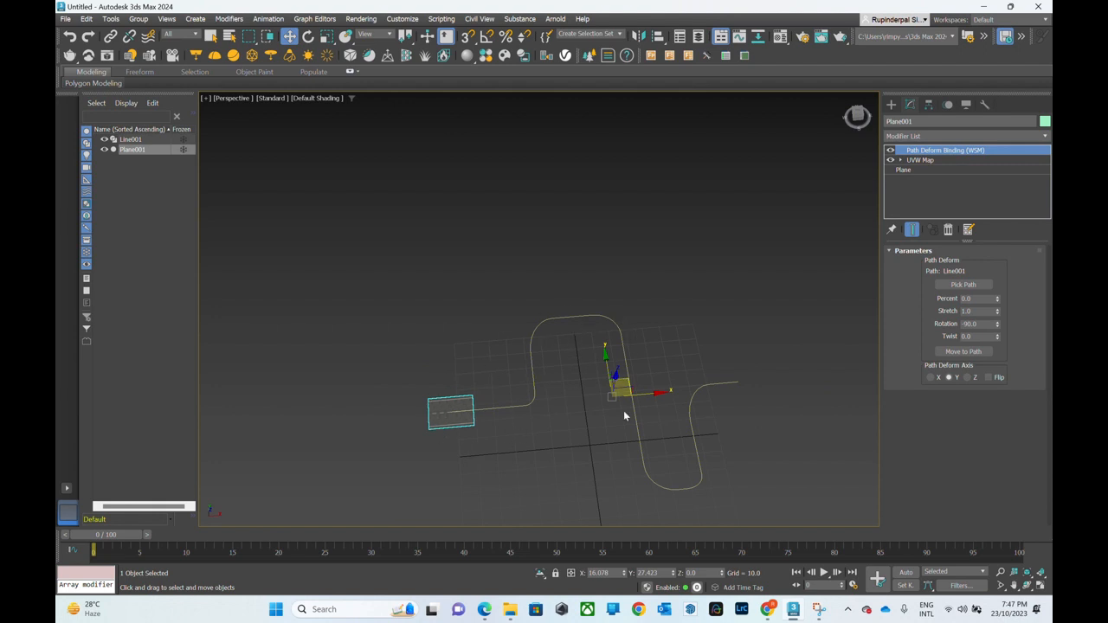
left_click_drag(997, 299, 1005, 269)
left_click(979, 298)
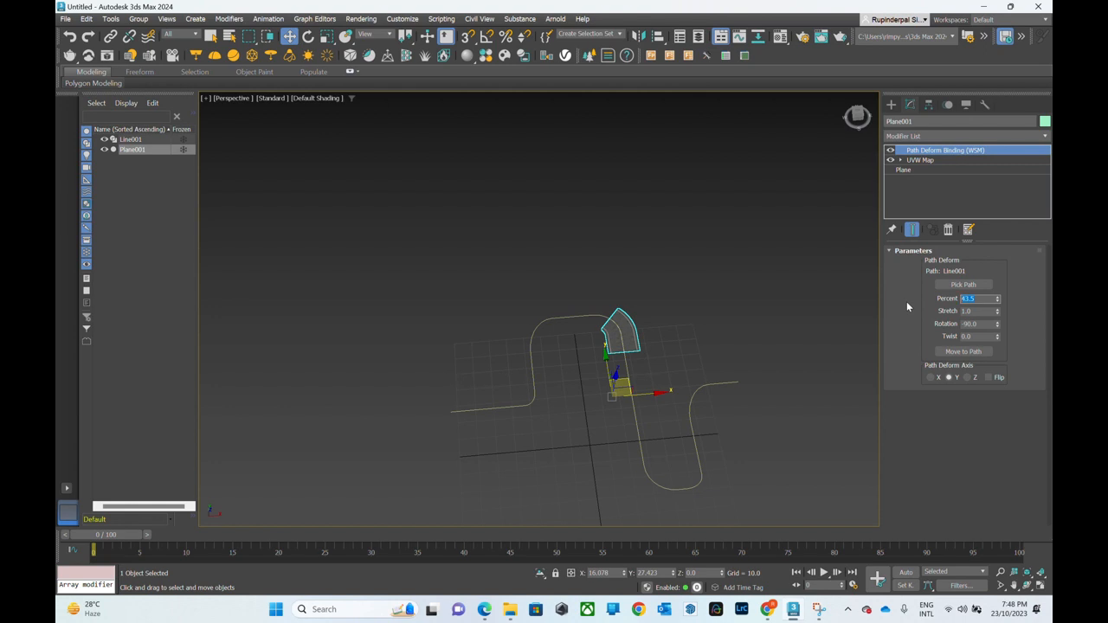
type("50")
key("Return")
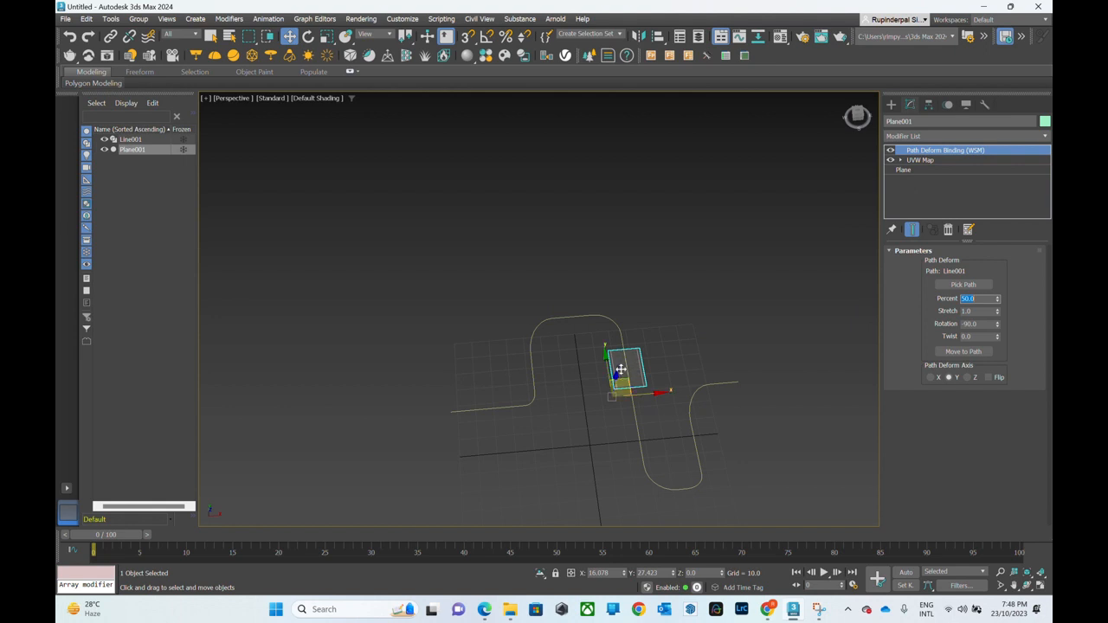
Increase the base plane's length until the road covers the whole line from end to end, and deselect it.
left_click(905, 170)
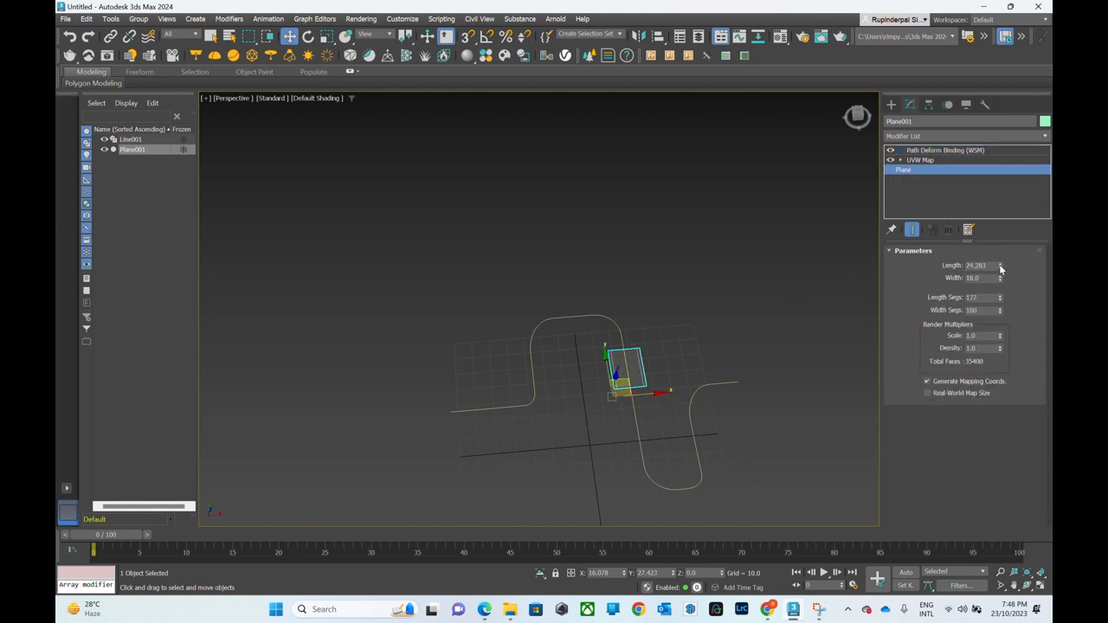
mouse_move(1000, 270)
left_mouse_down()
mouse_move(979, 35)
mouse_move(966, 598)
mouse_move(956, 543)
mouse_move(976, 363)
mouse_move(1007, 254)
mouse_move(1007, 266)
left_mouse_up()
left_click(762, 395)
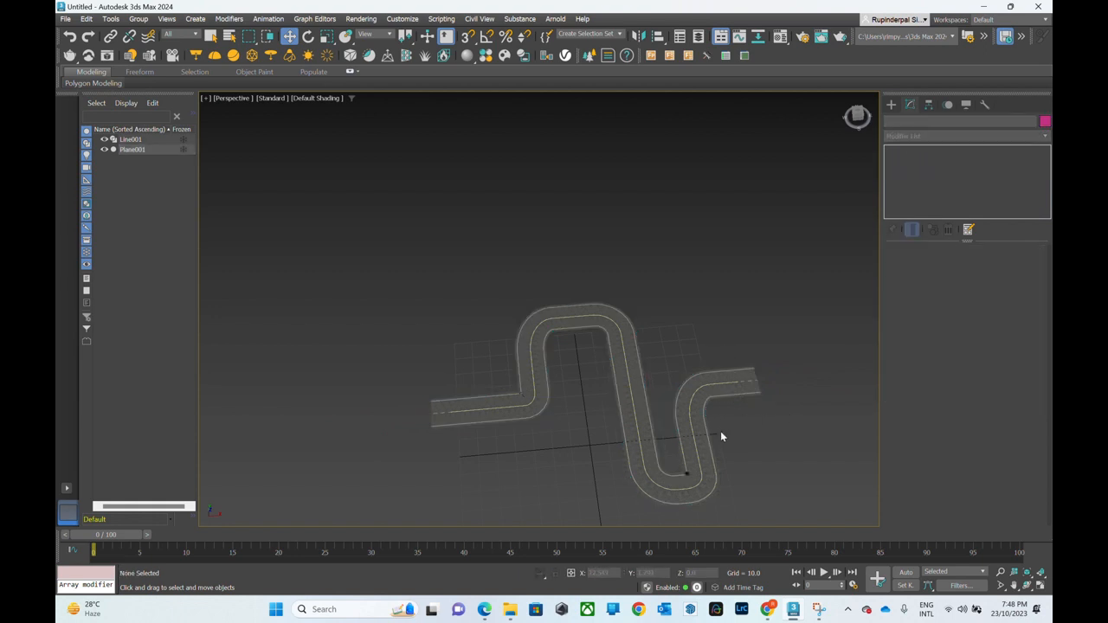
Examine the curved road from lower angles and at different distances, checking its bends and lane markings.
middle_click_drag(721, 432, 690, 391, "alt")
scroll(547, 358, "up", 5)
middle_click_drag(547, 359, 549, 376, "alt")
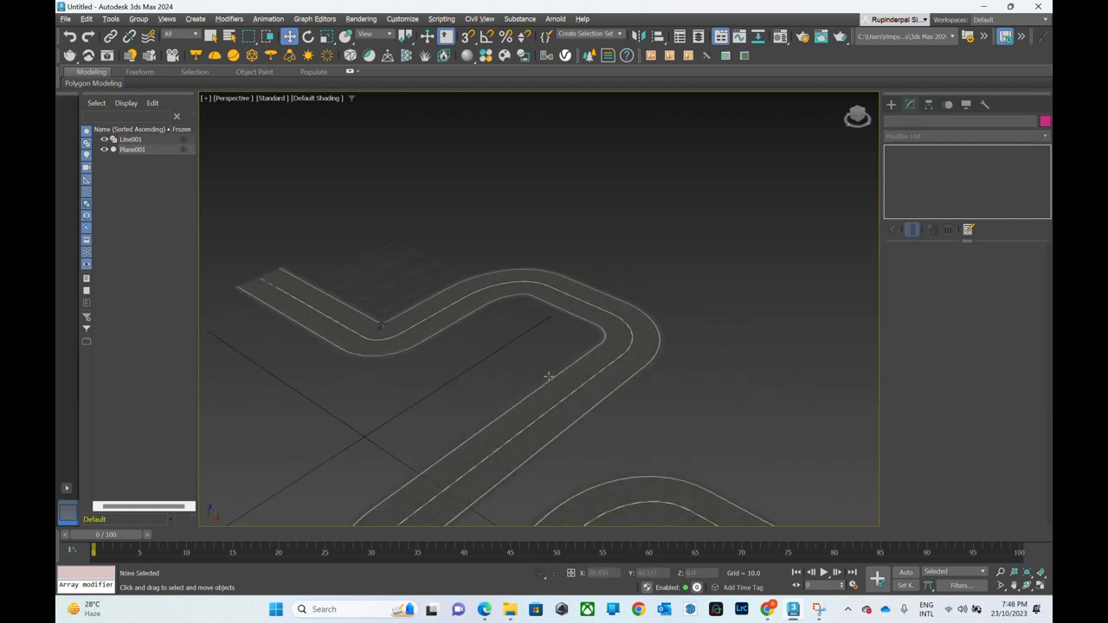
scroll(554, 364, "down", 3)
scroll(536, 437, "up", 3)
middle_click_drag(535, 437, 555, 417, "alt")
scroll(568, 459, "down", 4)
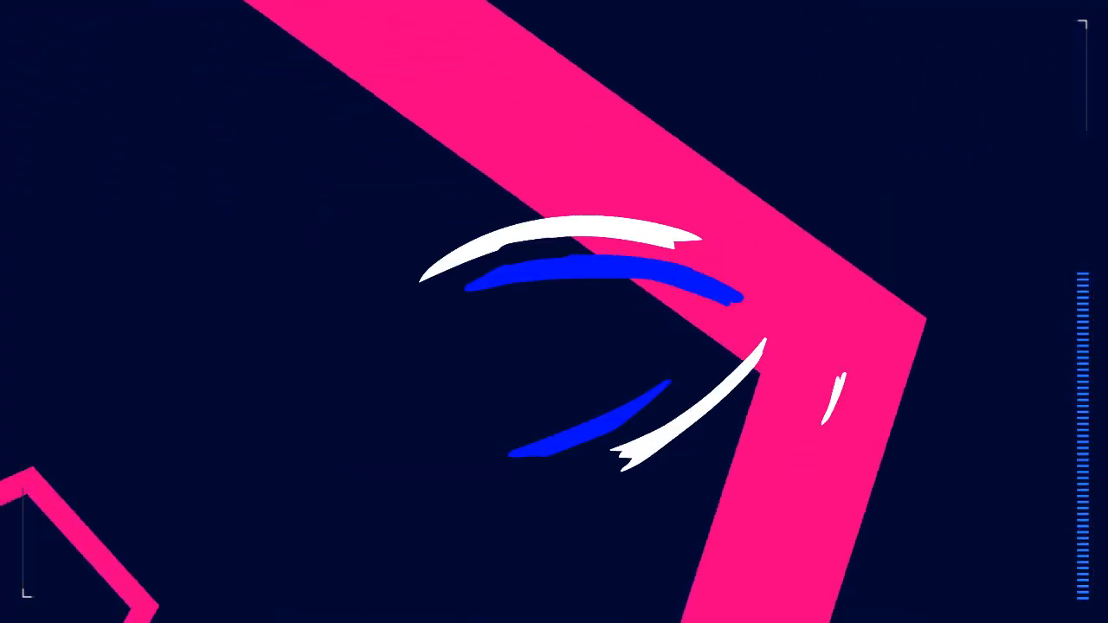